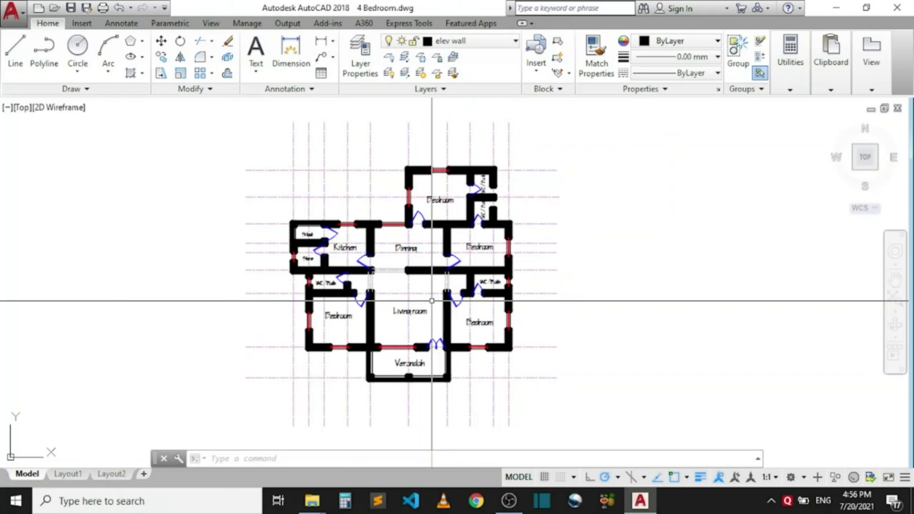
- Add a 2500 linear dimension above the top bedroom of the floor plan
middle_click_drag(432, 300, 442, 311)
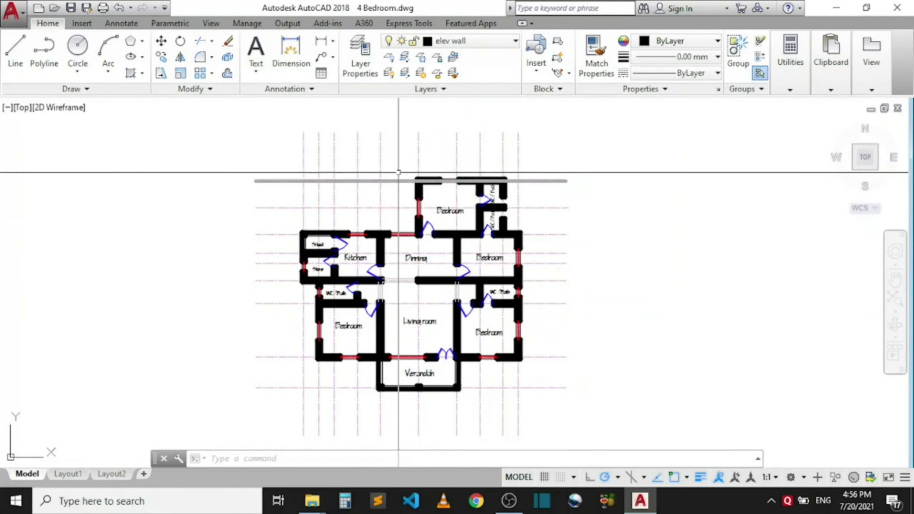
scroll(399, 159, "up", 2)
scroll(355, 200, "down", 2)
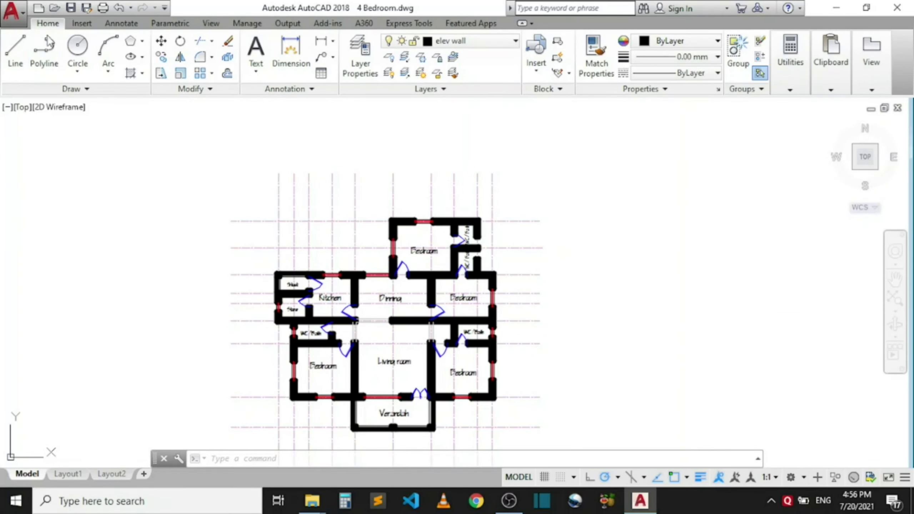
left_click(334, 42)
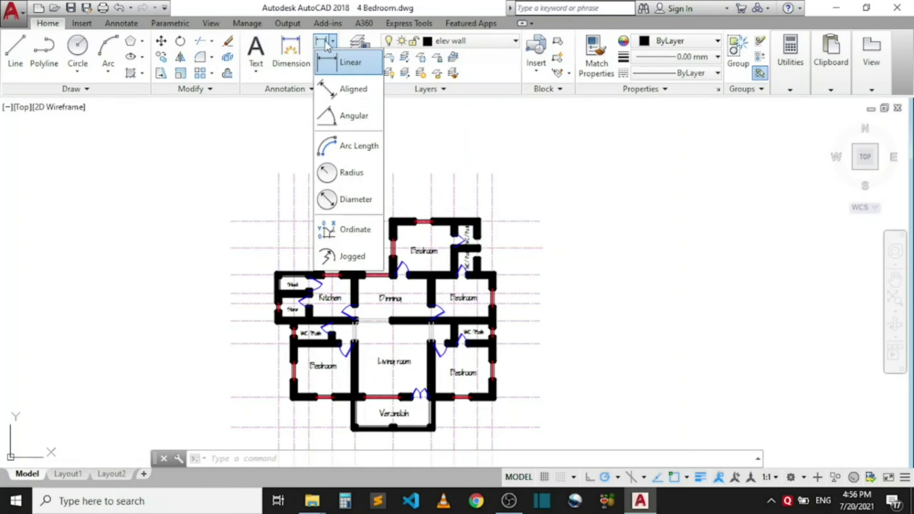
left_click(339, 69)
scroll(353, 213, "up", 3)
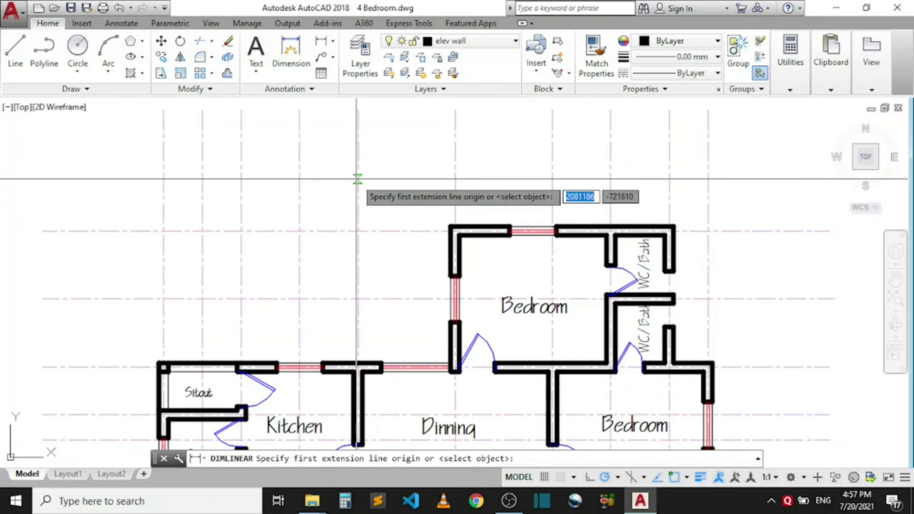
left_click(358, 179)
left_click(455, 177)
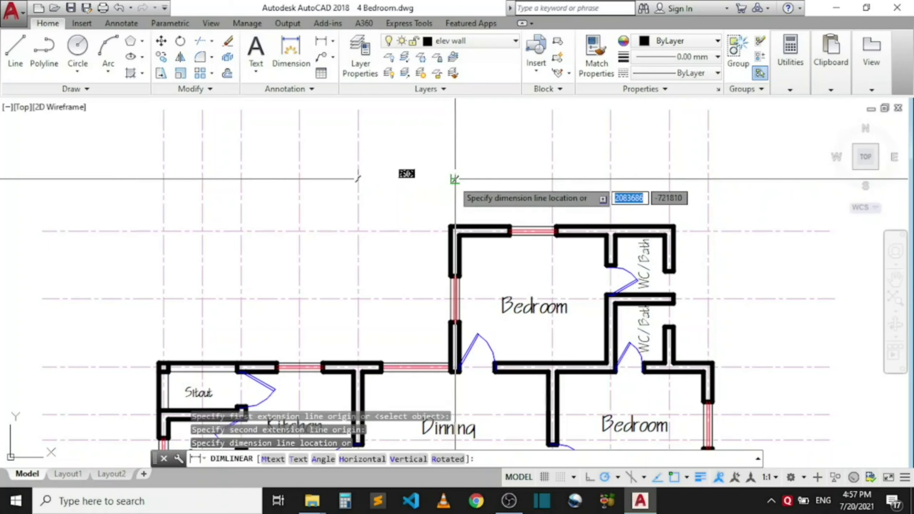
left_click(424, 168)
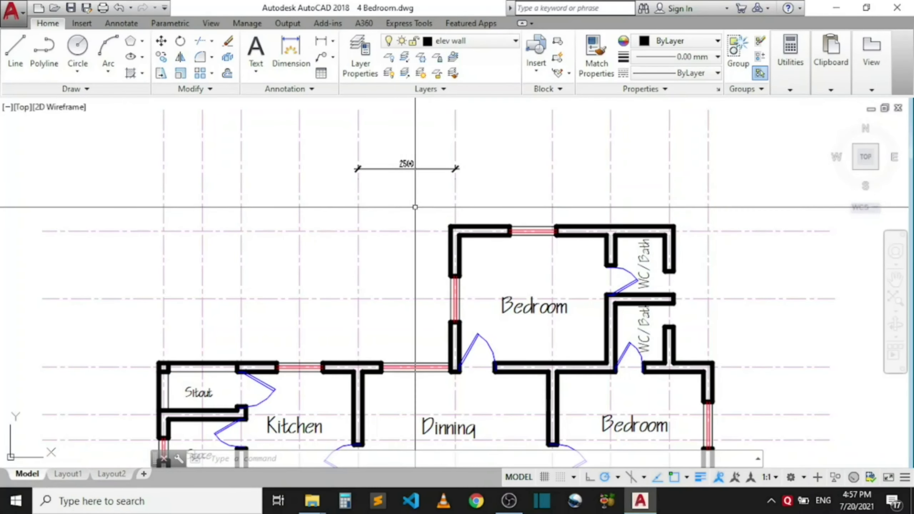
- Add a second 2500 linear dimension beside the first, starting at the bedroom's left wall
left_click(323, 42)
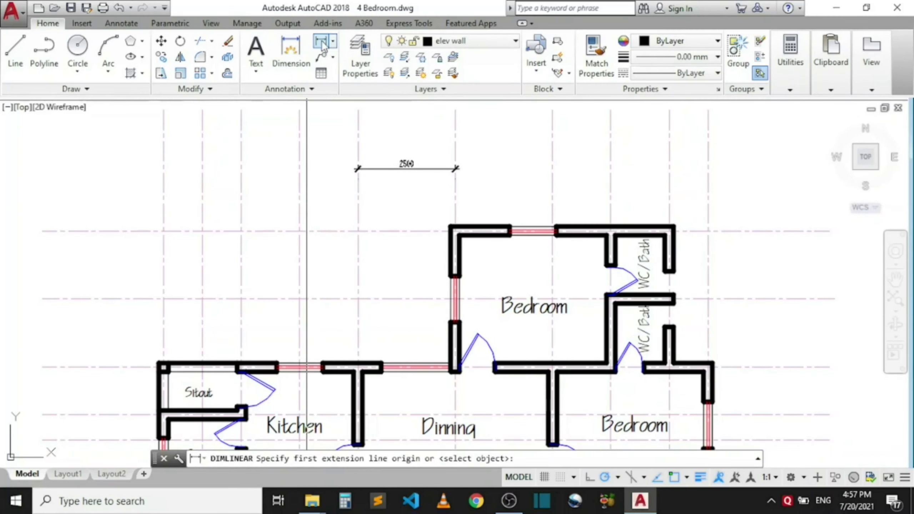
left_click(456, 202)
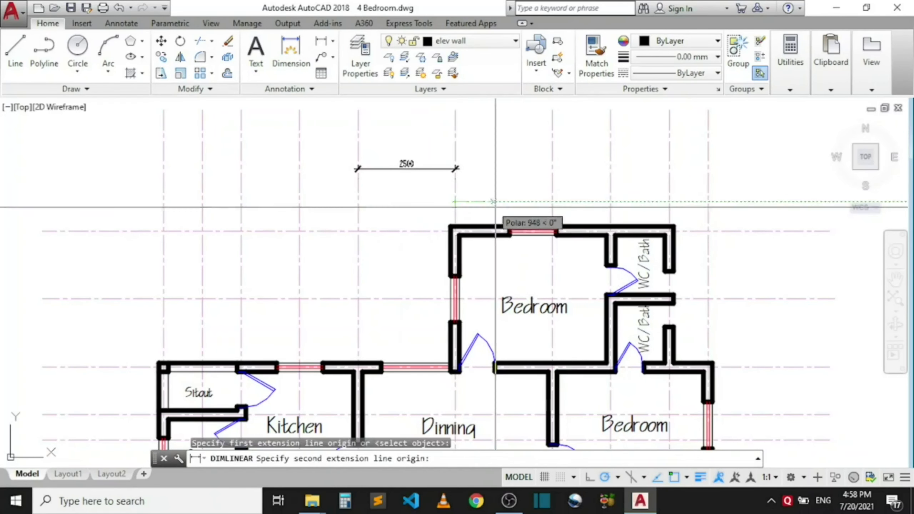
left_click(553, 201)
left_click(524, 200)
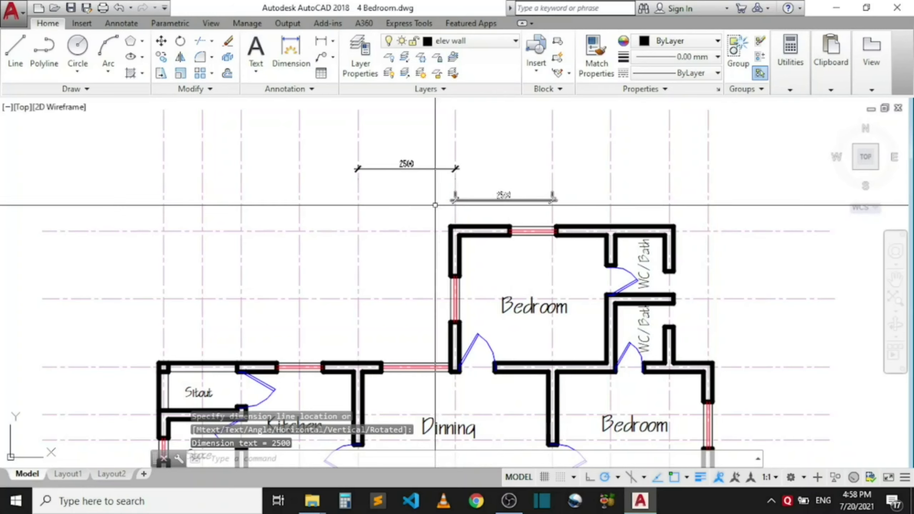
scroll(380, 200, "up", 2)
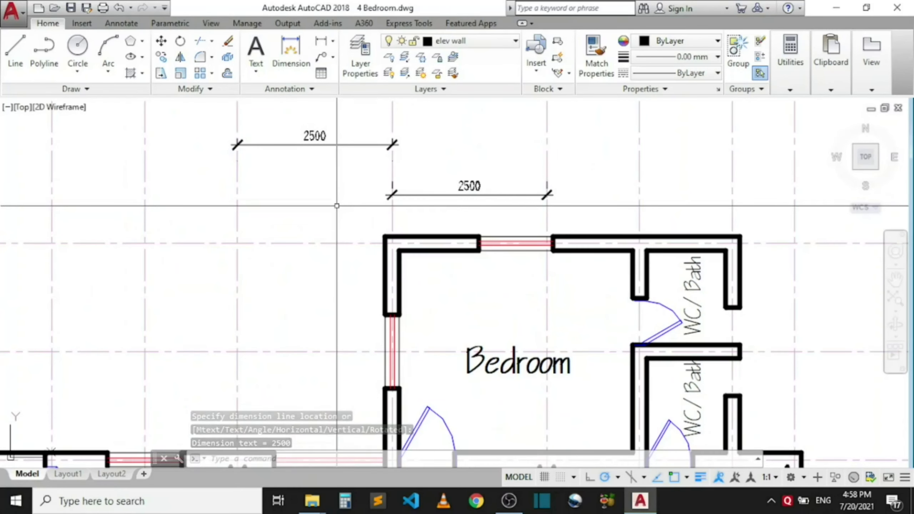
scroll(324, 209, "down", 3)
scroll(396, 212, "up", 1)
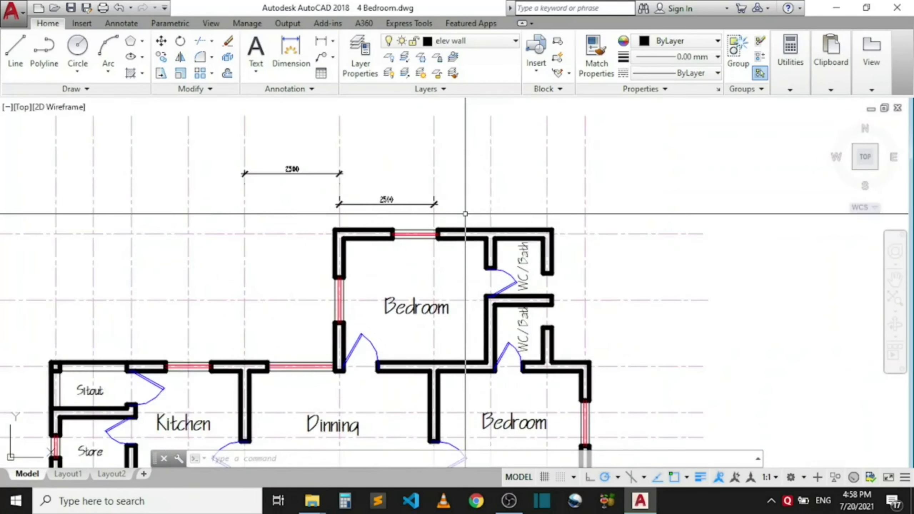
scroll(465, 214, "up", 2)
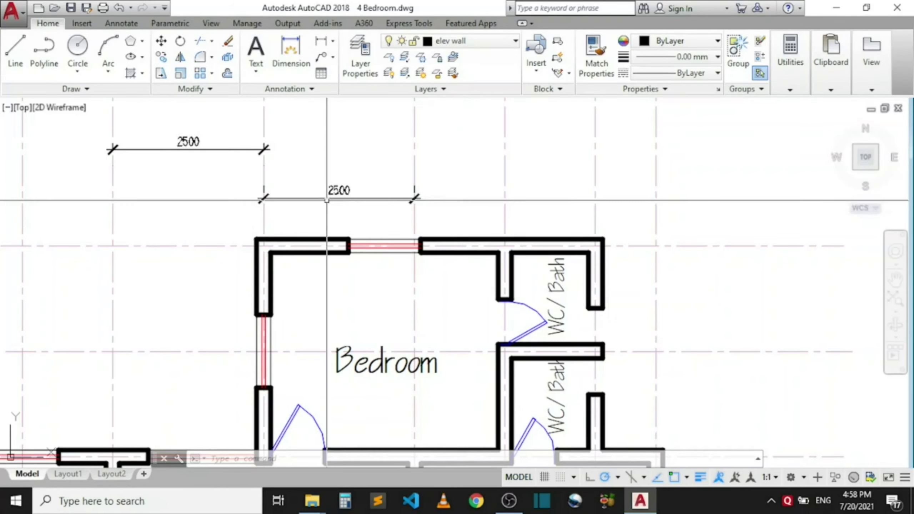
scroll(267, 149, "down", 4)
scroll(299, 169, "down", 4)
scroll(304, 182, "up", 1)
scroll(317, 217, "up", 5)
scroll(335, 206, "down", 3)
scroll(317, 187, "up", 6)
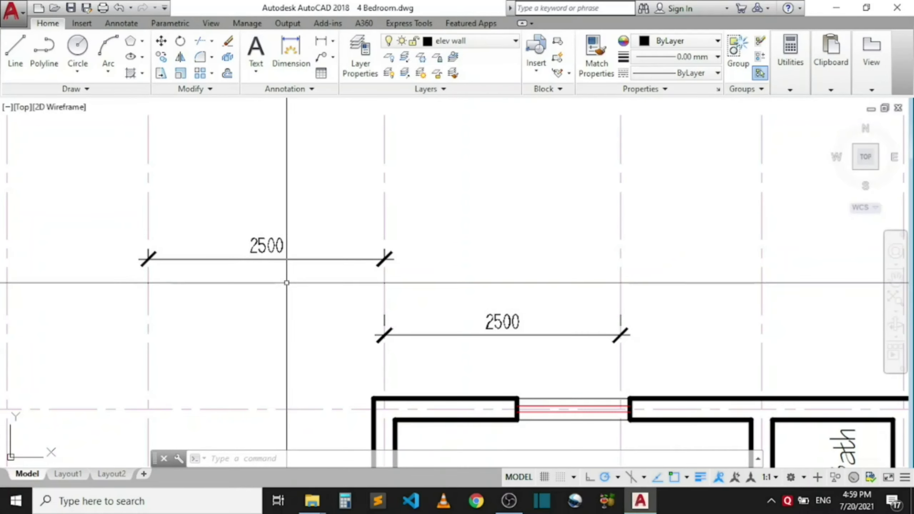
scroll(306, 252, "down", 5)
scroll(335, 222, "down", 2)
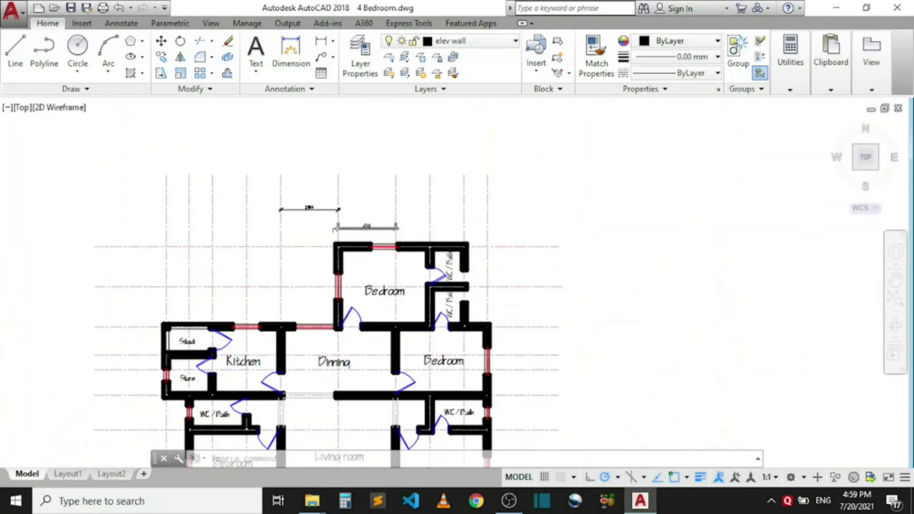
scroll(332, 227, "up", 5)
scroll(303, 212, "up", 2)
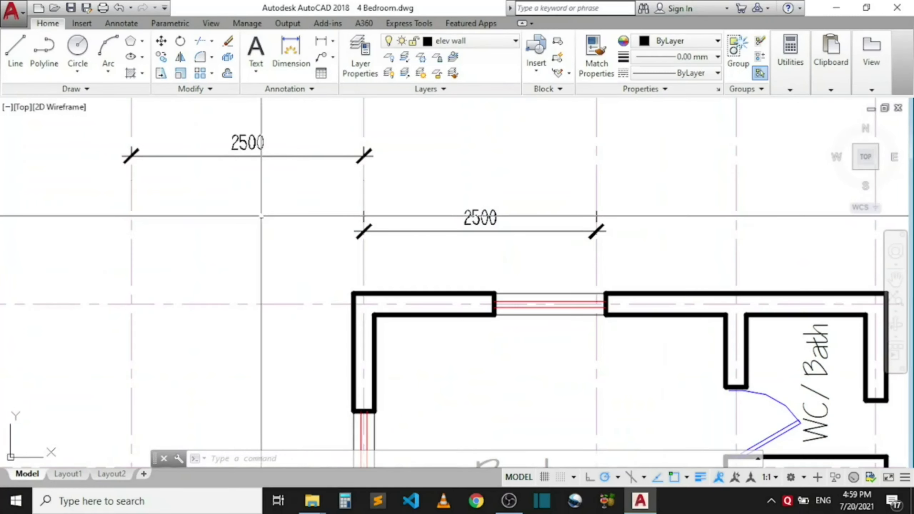
scroll(238, 227, "down", 2)
scroll(238, 227, "up", 2)
scroll(244, 223, "down", 2)
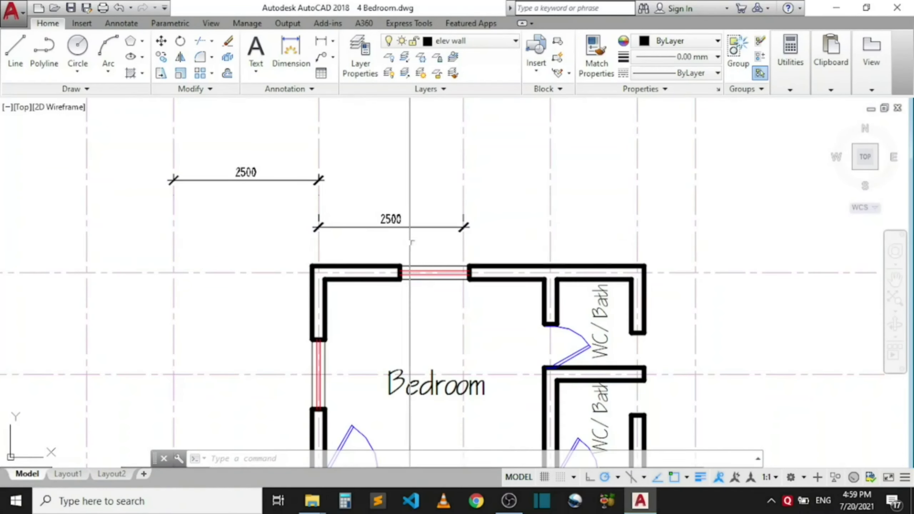
scroll(427, 240, "down", 6)
scroll(428, 240, "up", 3)
scroll(428, 240, "up", 4)
scroll(428, 248, "down", 4)
scroll(429, 251, "up", 2)
scroll(396, 238, "down", 2)
scroll(360, 227, "down", 4)
scroll(357, 224, "up", 7)
middle_click_drag(357, 223, 367, 230)
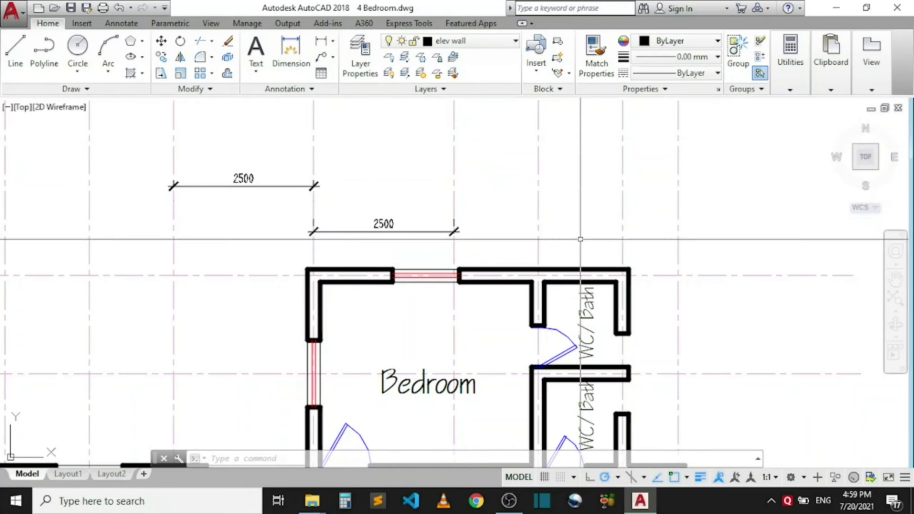
scroll(468, 200, "down", 4)
scroll(467, 200, "down", 2)
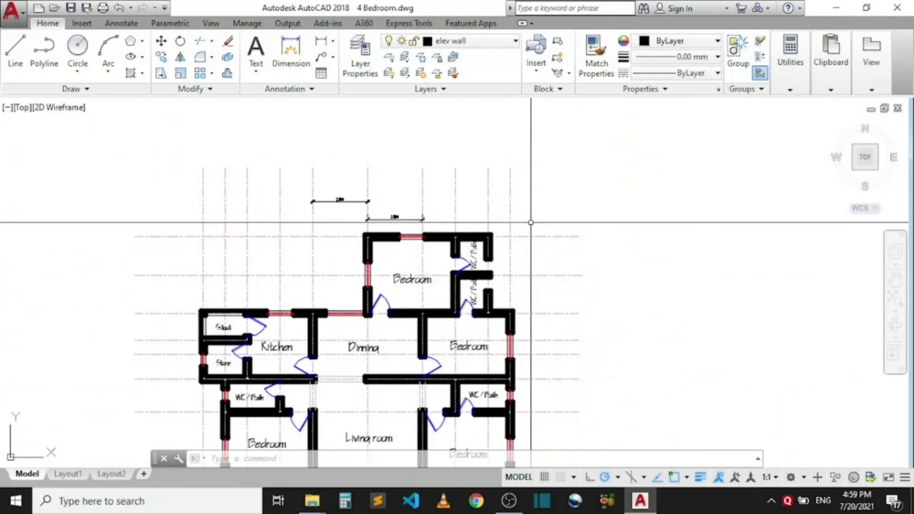
scroll(531, 220, "up", 4)
scroll(404, 163, "down", 3)
scroll(404, 163, "down", 2)
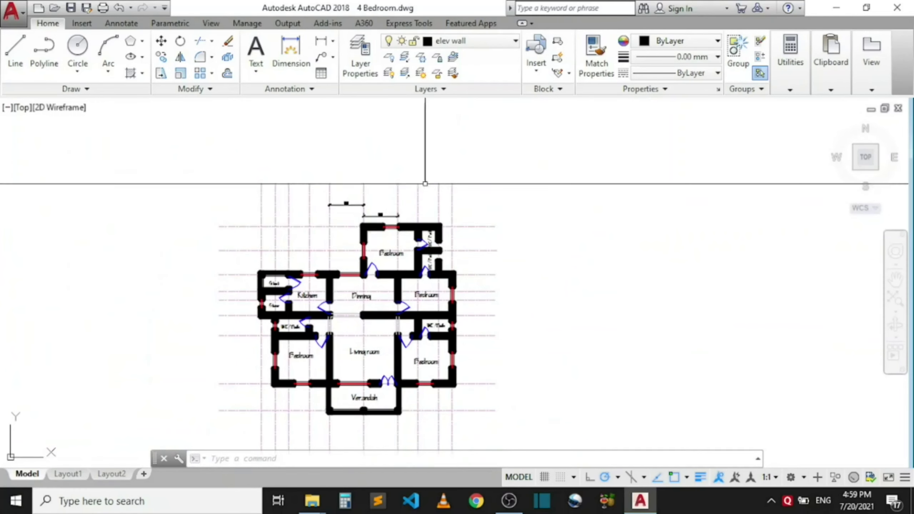
scroll(441, 209, "up", 2)
scroll(441, 208, "up", 4)
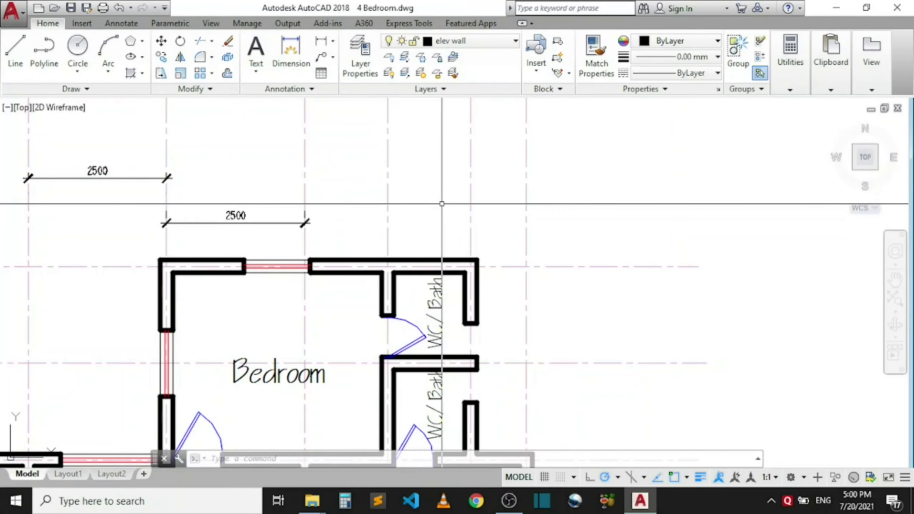
key("ctrl+n")
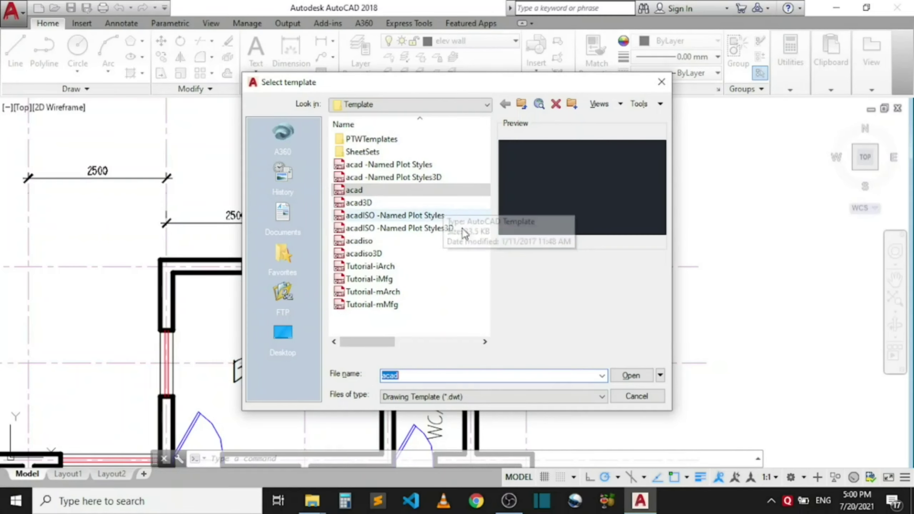
left_click(632, 377)
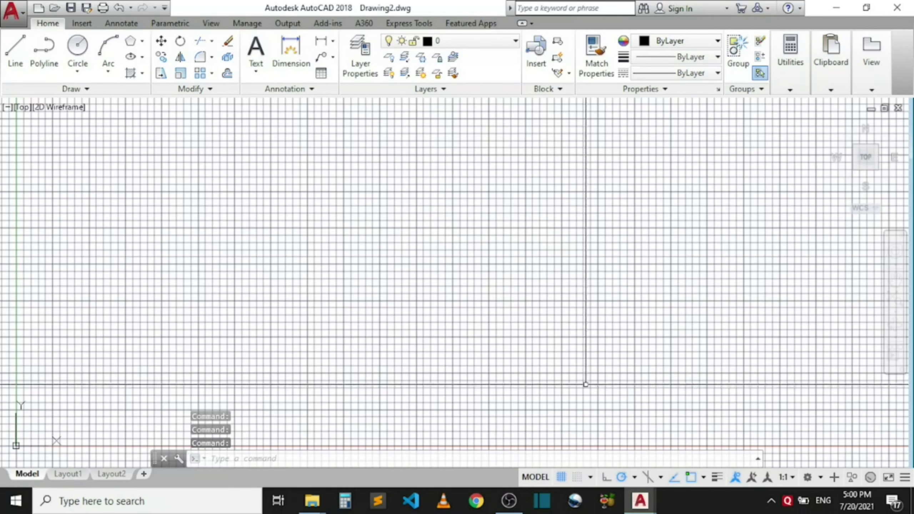
mouse_move(640, 500)
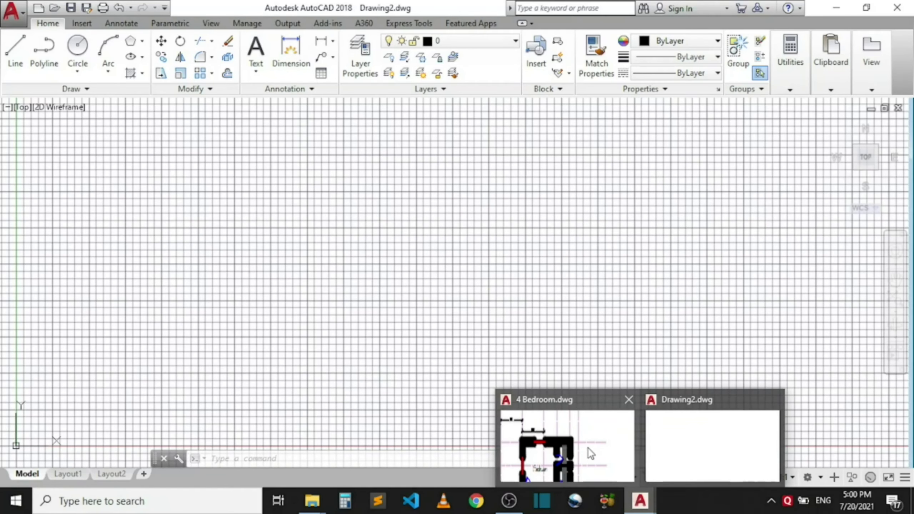
left_click(589, 449)
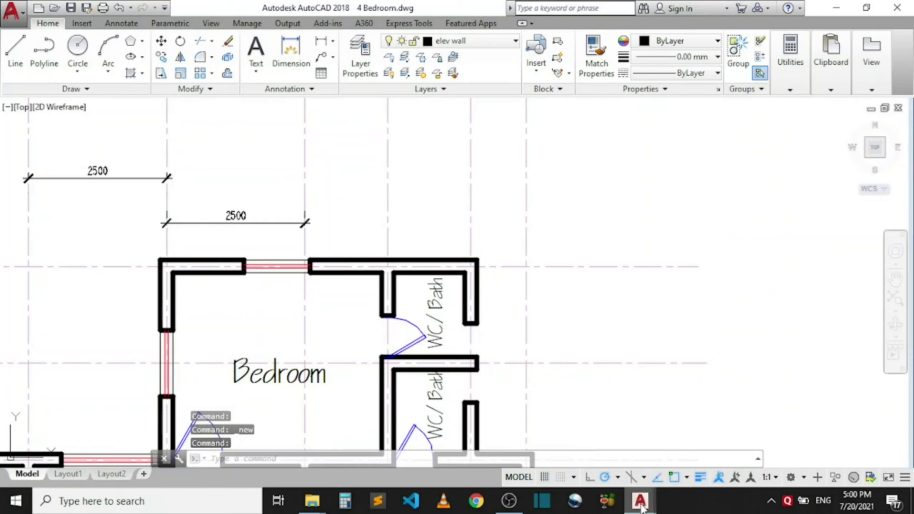
mouse_move(641, 501)
left_click(676, 449)
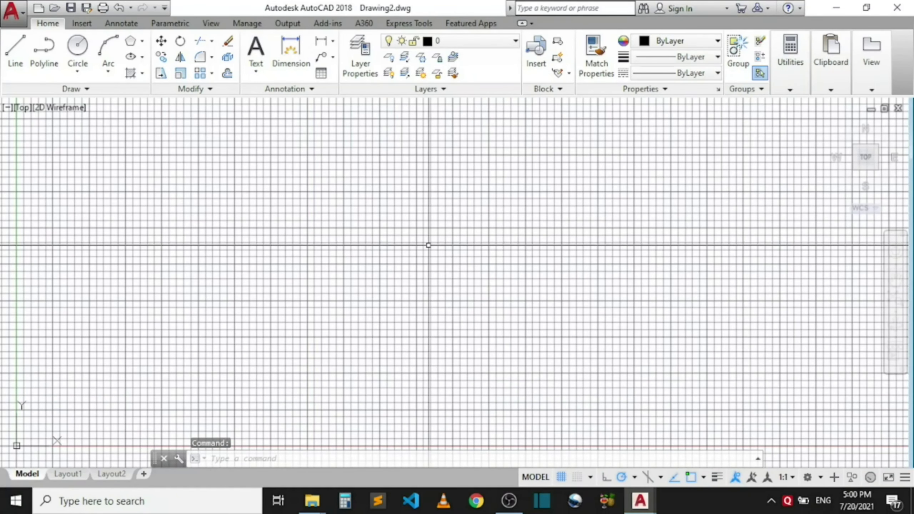
scroll(420, 250, "down", 5)
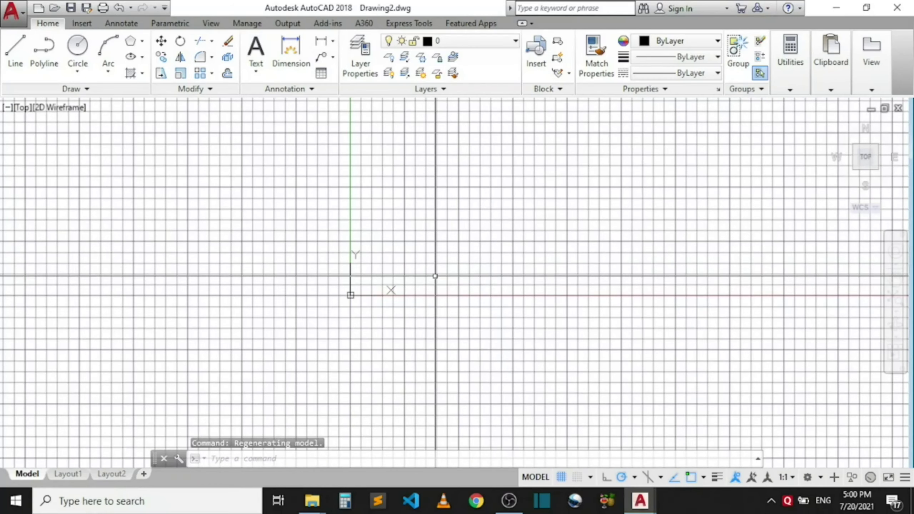
scroll(437, 276, "down", 2)
scroll(437, 276, "down", 2)
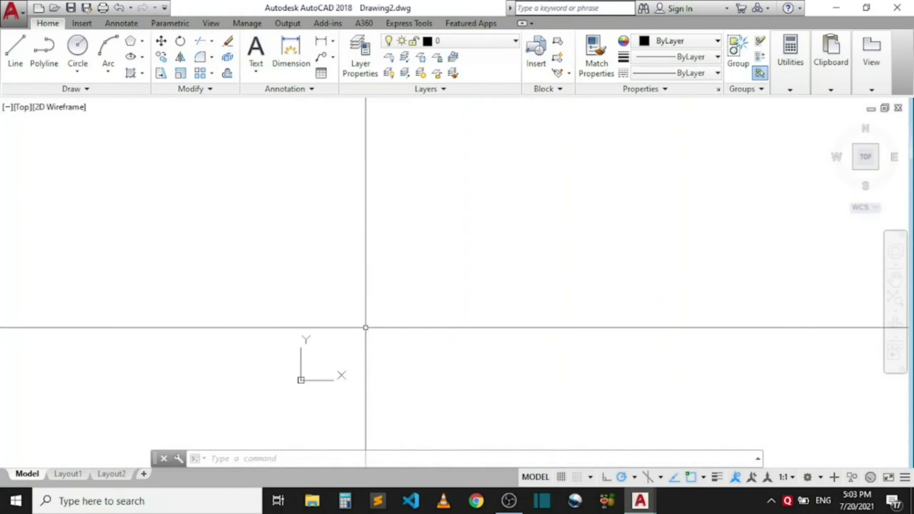
scroll(428, 341, "down", 1)
scroll(400, 306, "down", 1)
scroll(424, 270, "down", 1)
scroll(601, 191, "up", 2)
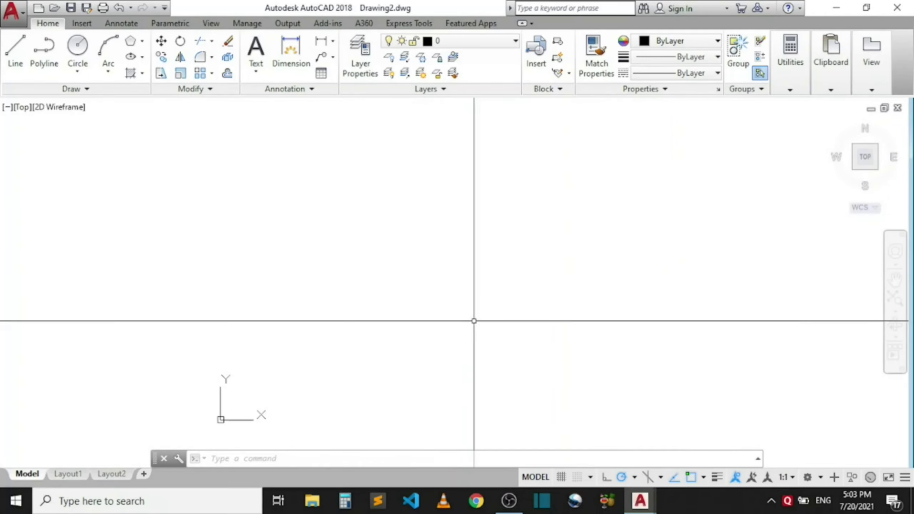
scroll(523, 300, "down", 1)
scroll(695, 298, "up", 2)
scroll(177, 239, "down", 2)
scroll(293, 268, "up", 3)
scroll(297, 261, "down", 2)
scroll(251, 336, "down", 2)
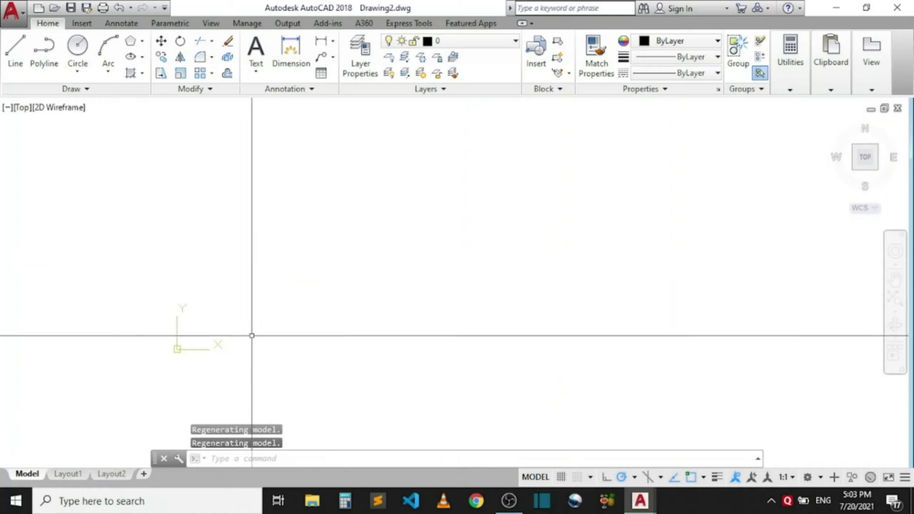
scroll(416, 202, "up", 2)
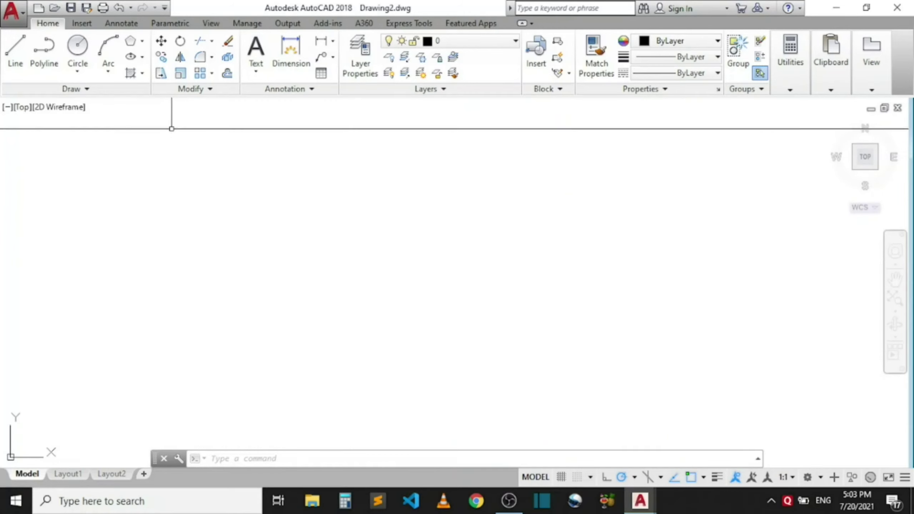
- Draw a rectangle in Drawing2 by picking two opposite corners
left_click(142, 42)
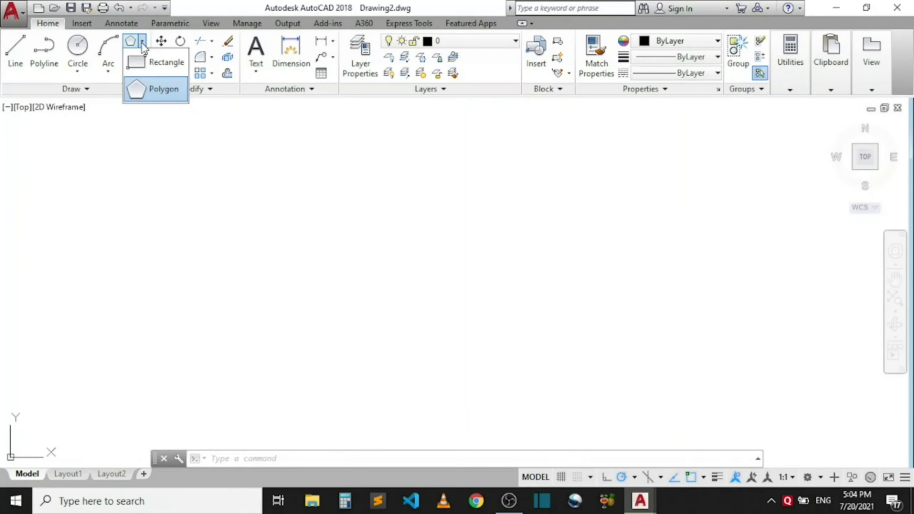
left_click(151, 62)
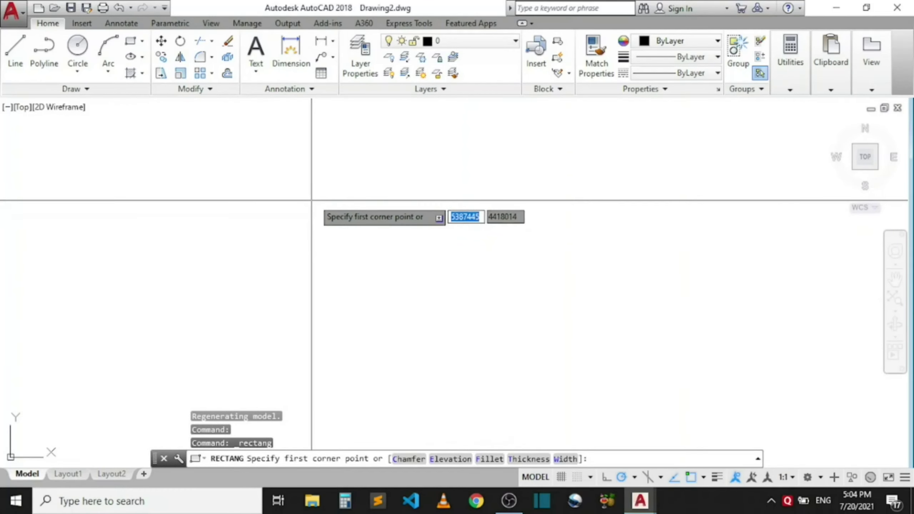
left_click(314, 205)
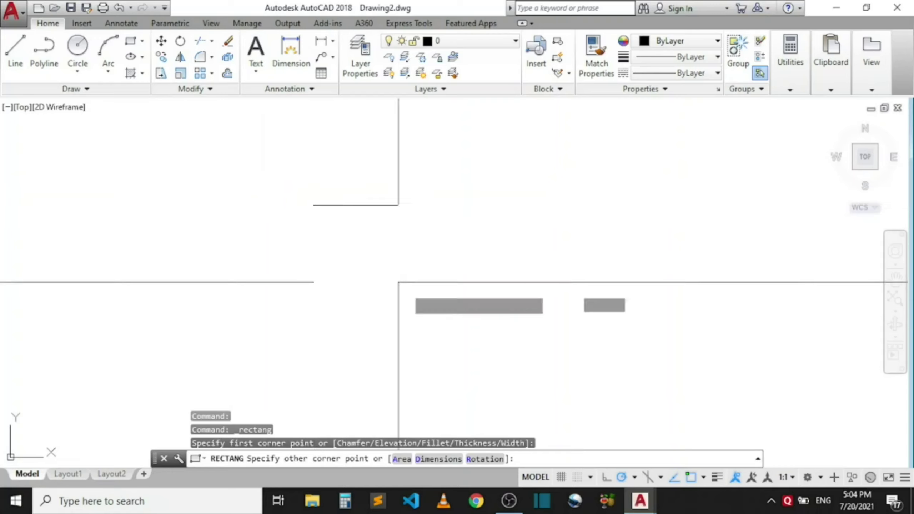
left_click(597, 355)
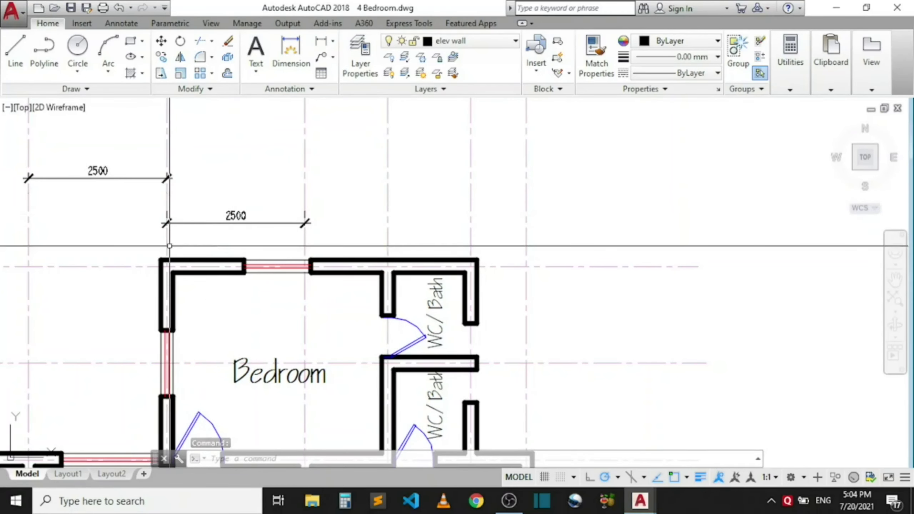
mouse_move(640, 501)
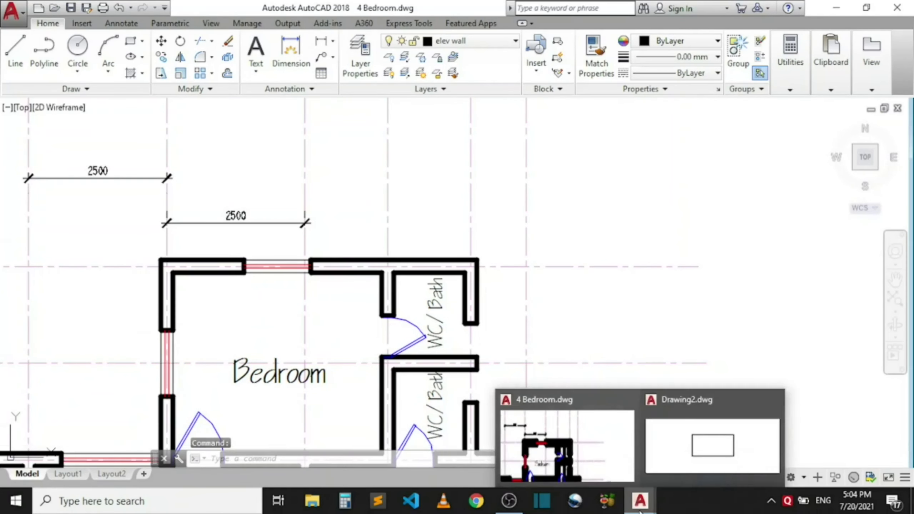
- In Drawing2, dimension the rectangle's top edge corner-to-corner with a linear dimension placed above it
left_click(677, 449)
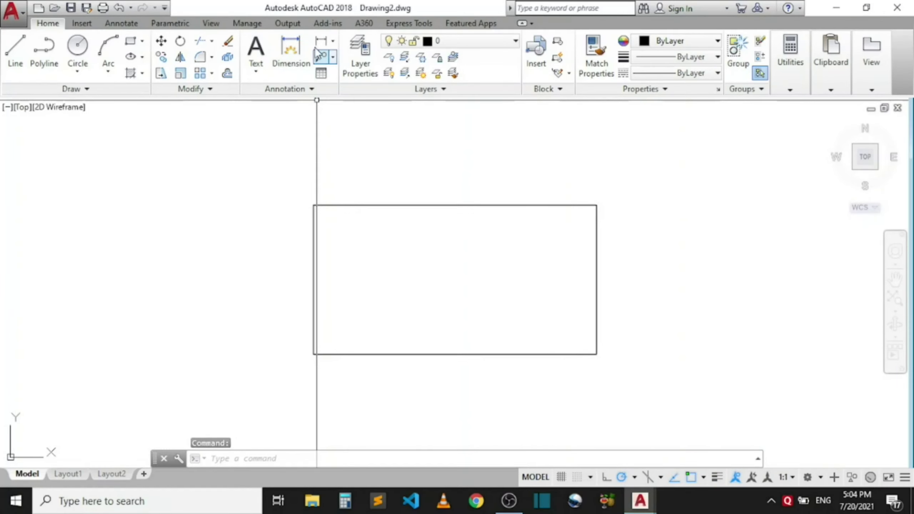
left_click(334, 45)
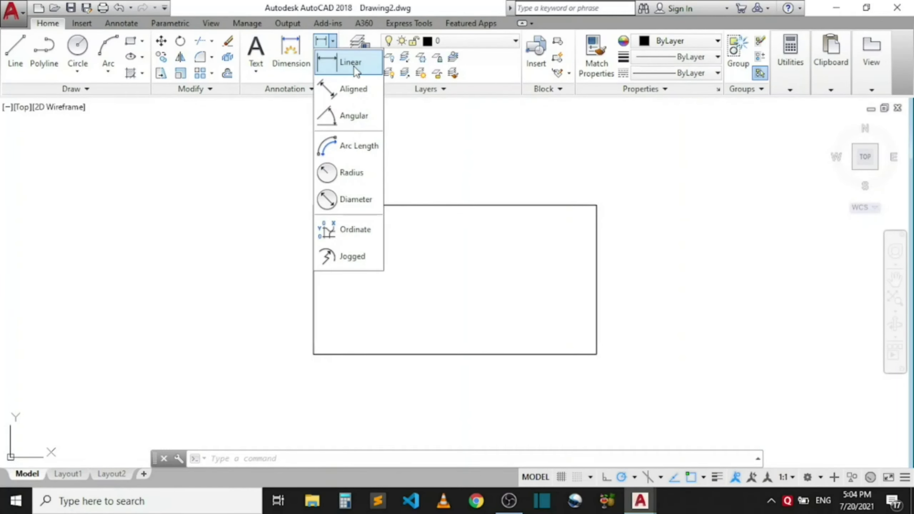
left_click(349, 63)
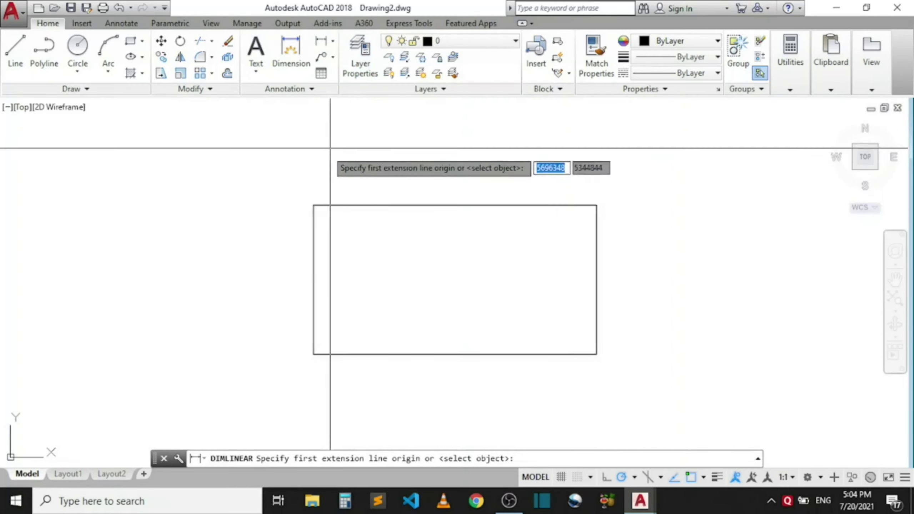
left_click(314, 205)
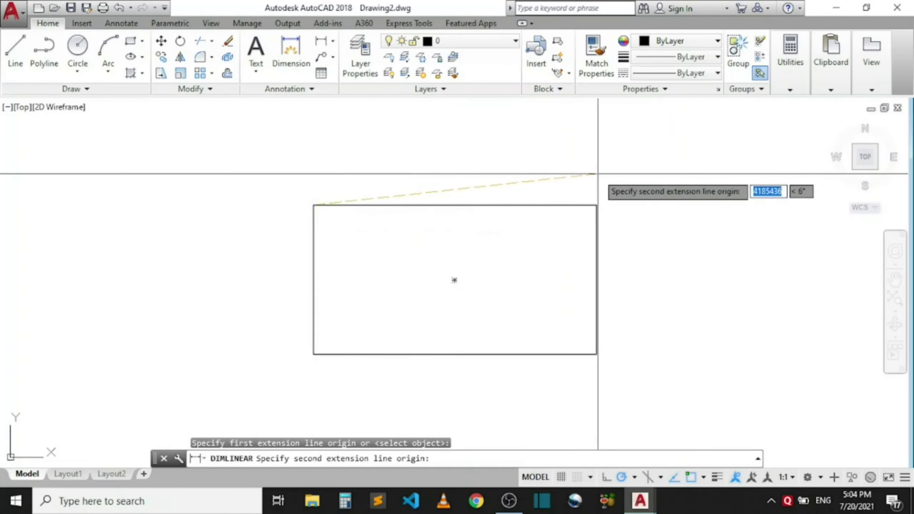
left_click(601, 204)
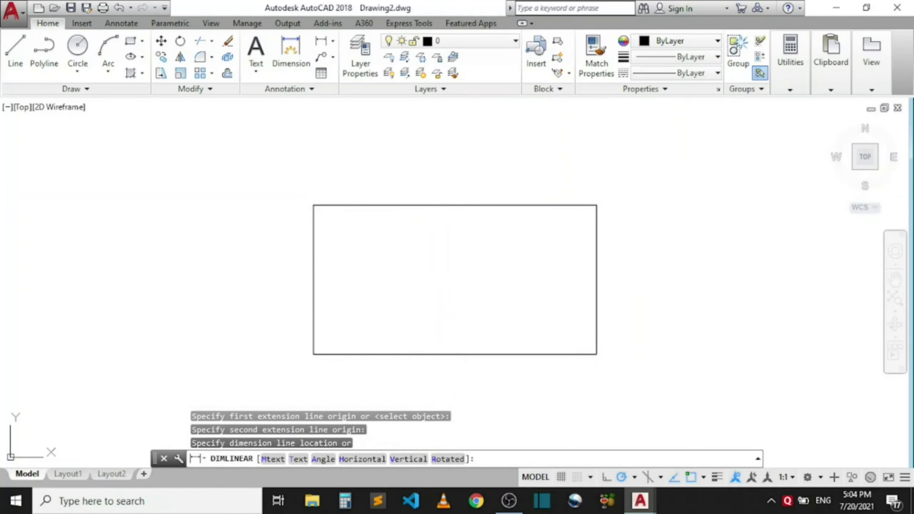
left_click(413, 176)
scroll(467, 170, "up", 2)
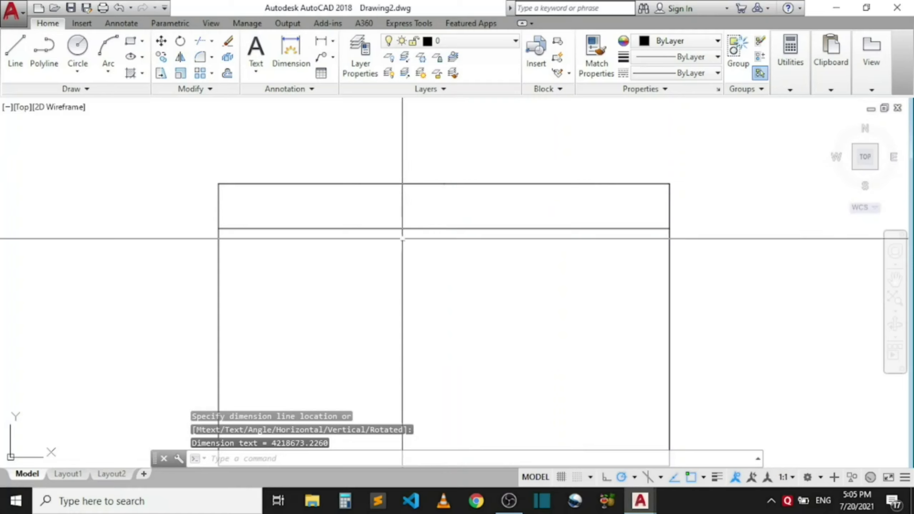
scroll(413, 252, "down", 2)
scroll(444, 215, "up", 2)
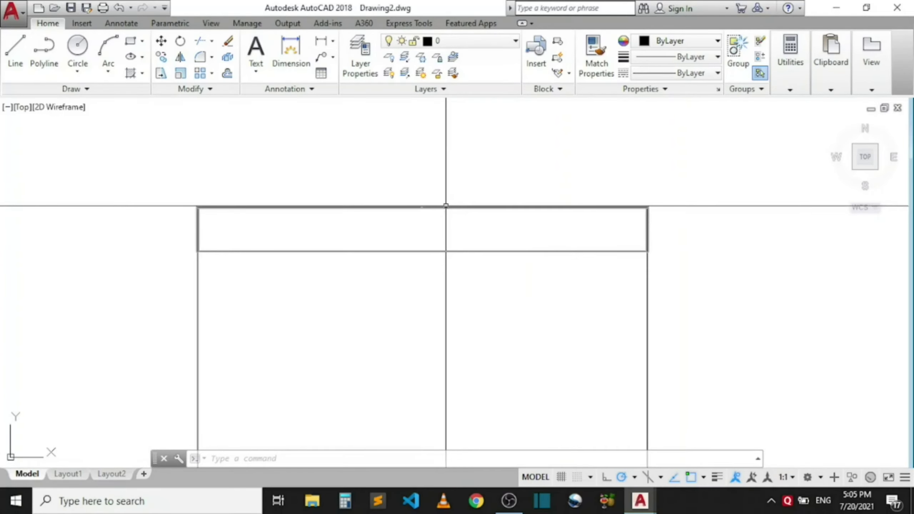
scroll(390, 215, "up", 4)
scroll(390, 215, "up", 2)
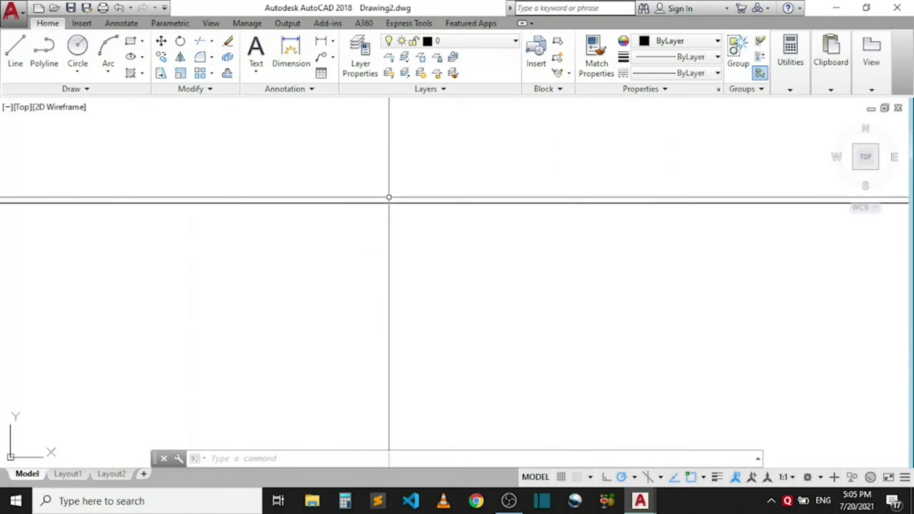
- Window-select the dimension above the rectangle and erase it
scroll(343, 224, "up", 3)
scroll(343, 223, "down", 3)
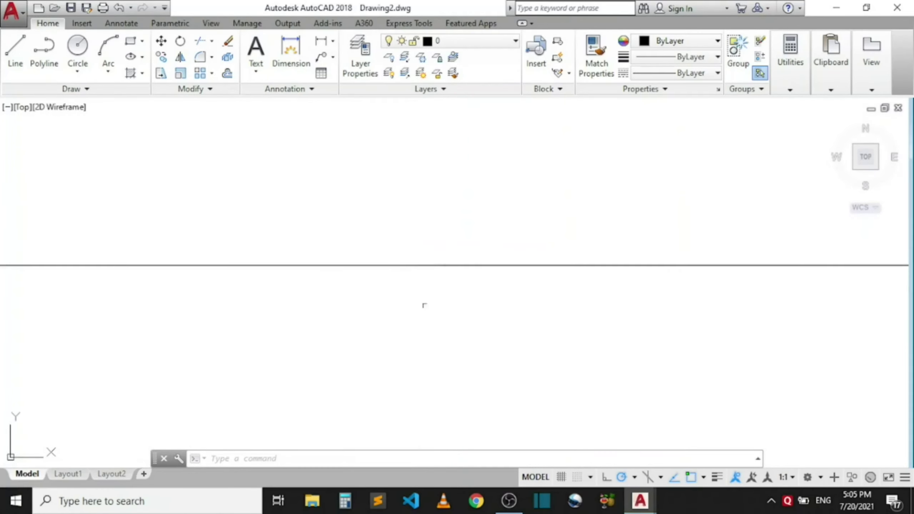
scroll(400, 267, "down", 3)
scroll(402, 264, "down", 2)
scroll(420, 276, "up", 3)
scroll(401, 253, "up", 2)
scroll(409, 230, "up", 2)
scroll(280, 245, "down", 2)
scroll(293, 245, "up", 3)
scroll(379, 261, "down", 1)
scroll(376, 267, "down", 2)
scroll(362, 257, "down", 2)
scroll(369, 265, "up", 3)
scroll(349, 256, "down", 1)
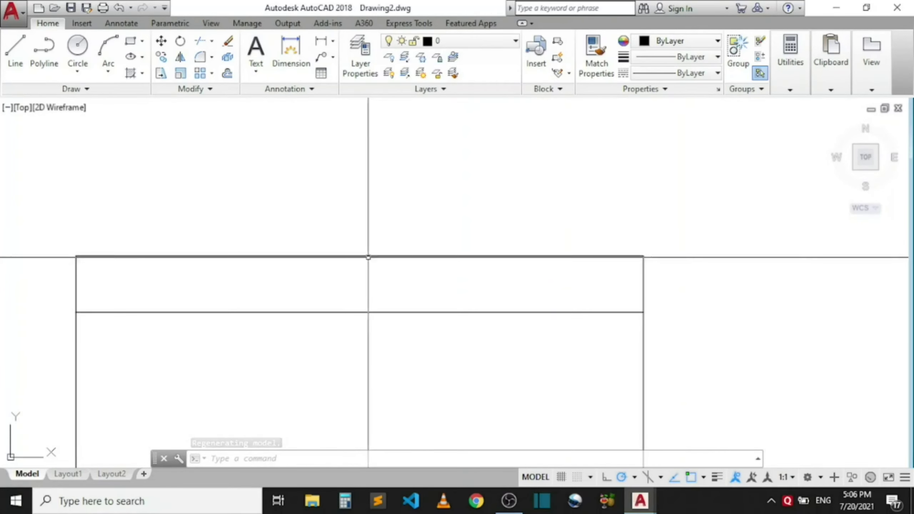
left_click(427, 274)
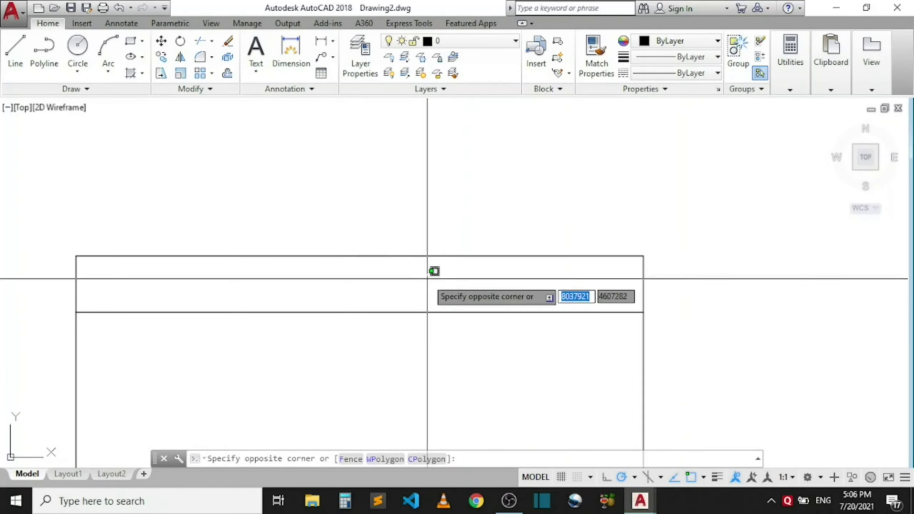
left_click(306, 226)
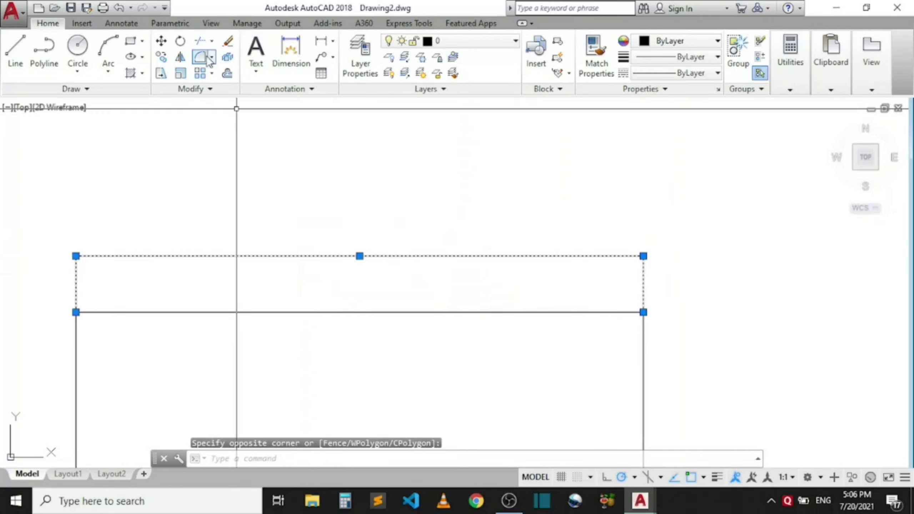
left_click(228, 41)
scroll(319, 148, "down", 6)
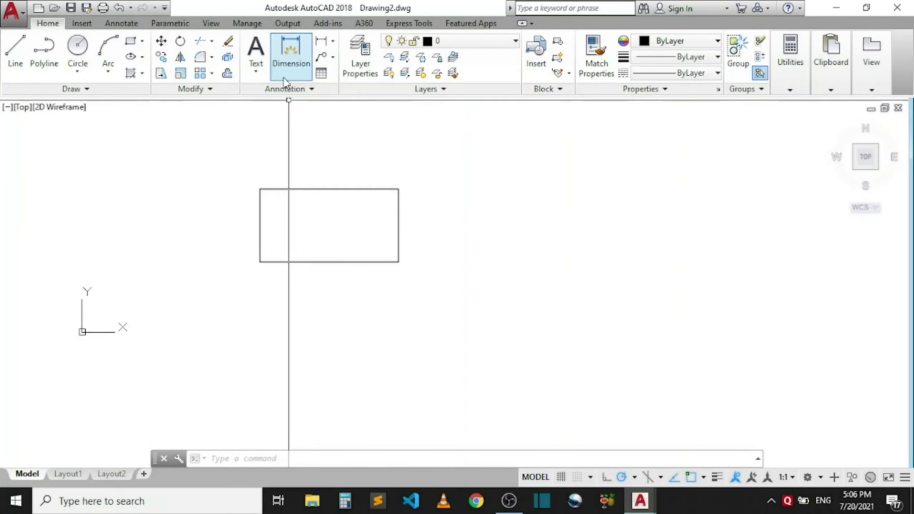
- Open and close the Dimension Style Manager from the Annotation slide-out
left_click(307, 91)
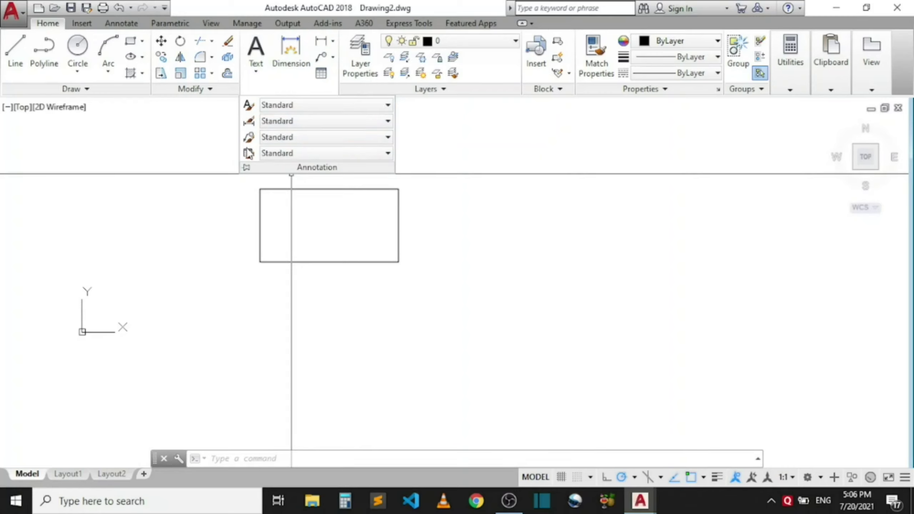
left_click(249, 123)
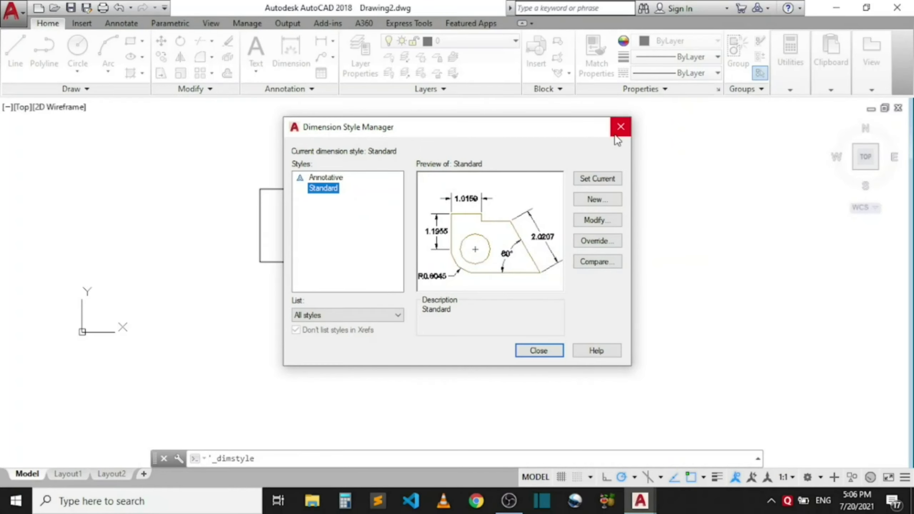
left_click(630, 127)
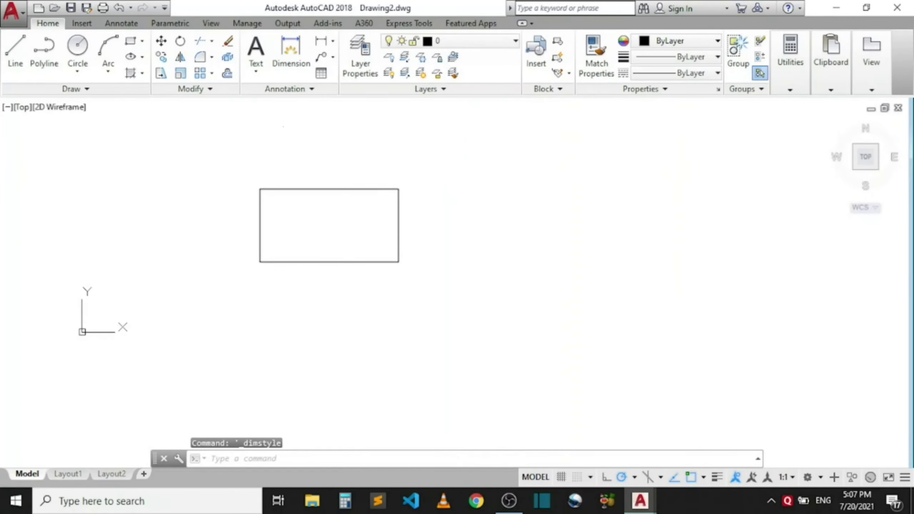
- Switch to the Annotate tab and expand the extra Dimensions panel tools
left_click(129, 23)
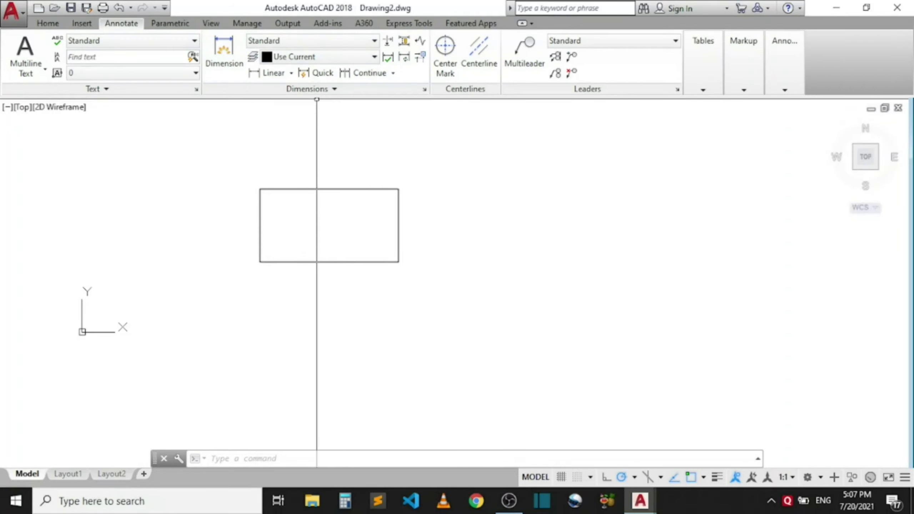
left_click(333, 89)
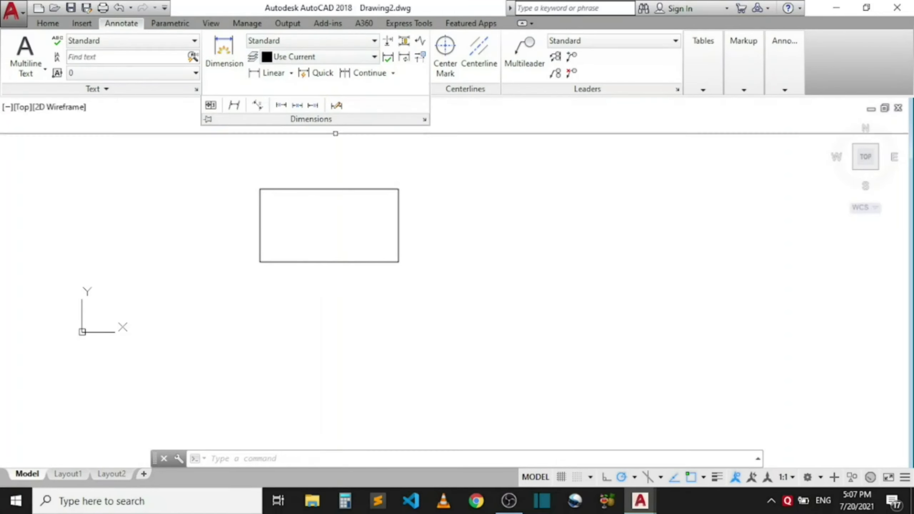
left_click(396, 88)
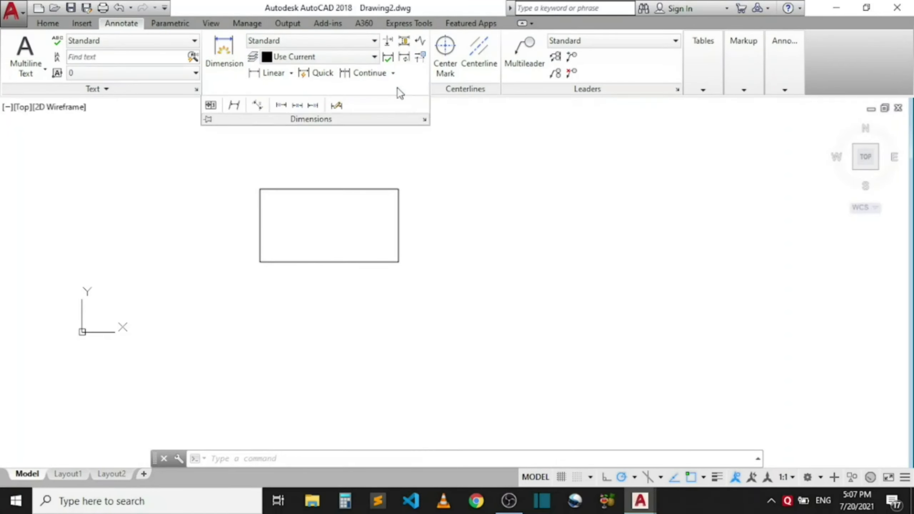
- Start a new Standard-based dimension style named 'Dimension style 1'
left_click(425, 120)
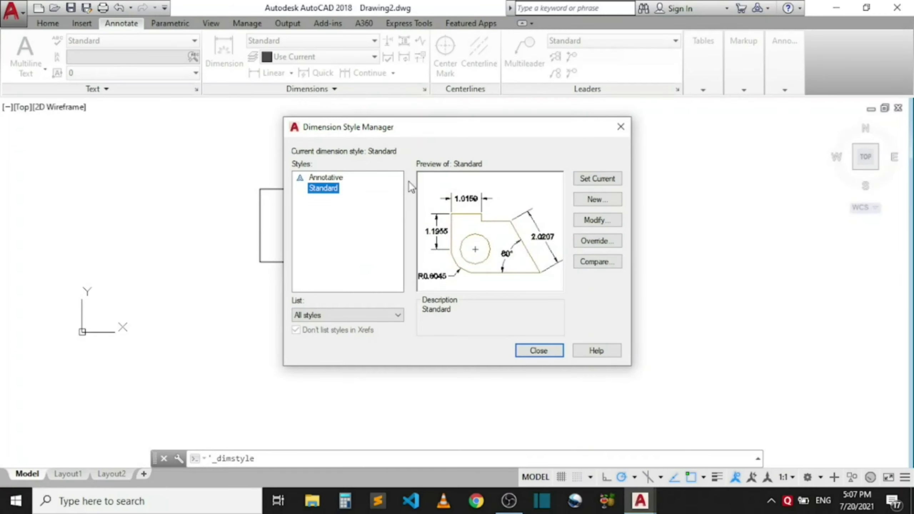
left_click(599, 204)
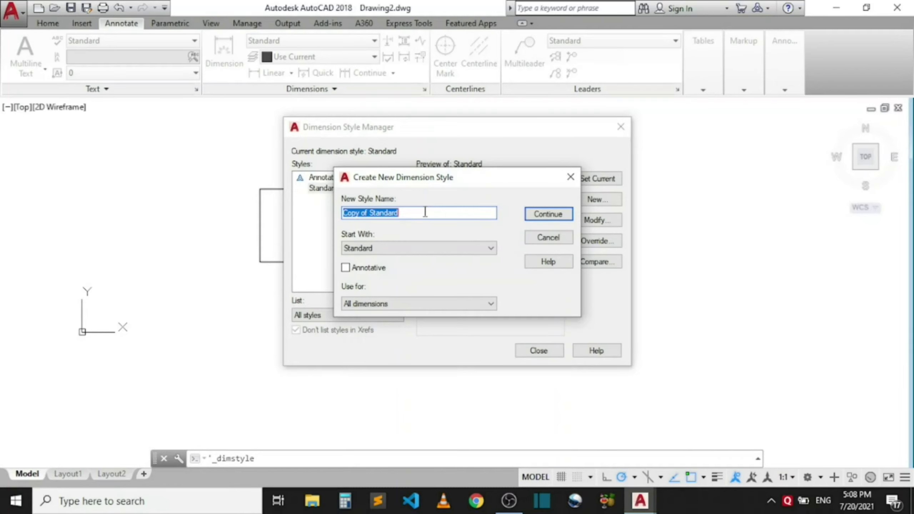
type("Dimension style 1")
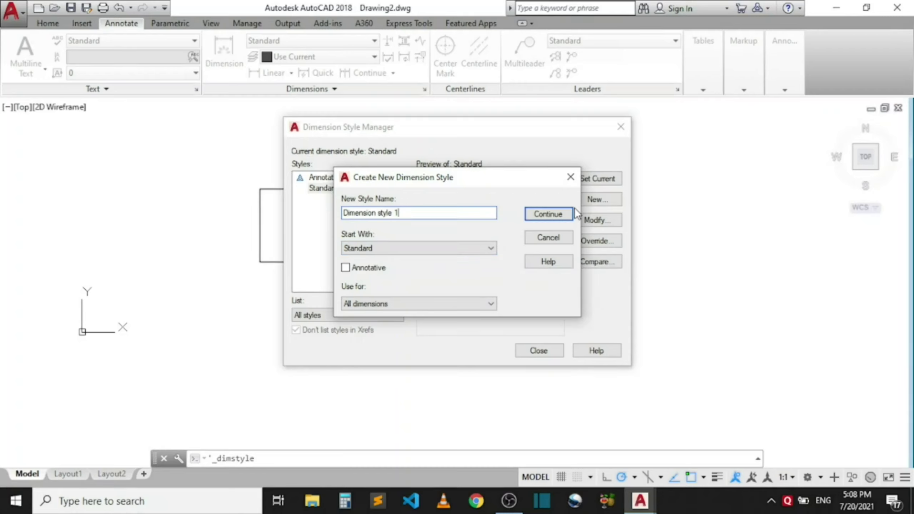
left_click(560, 212)
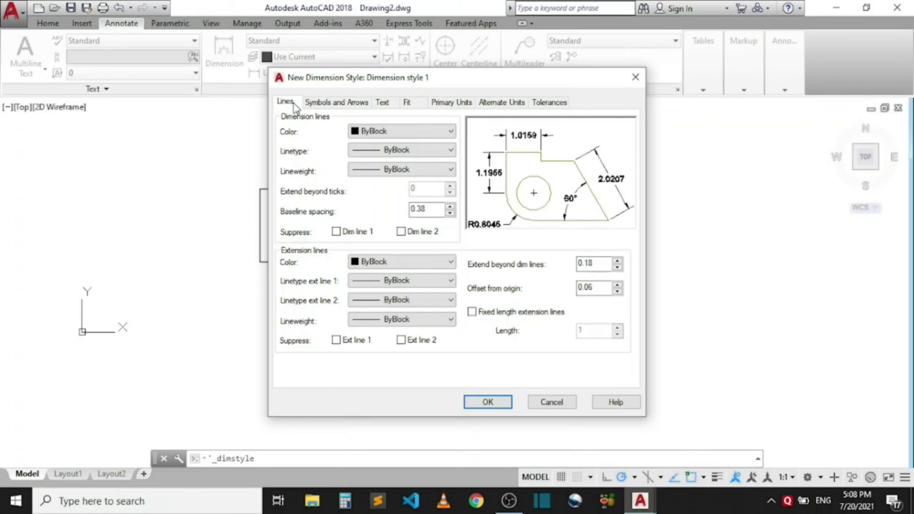
left_click(329, 103)
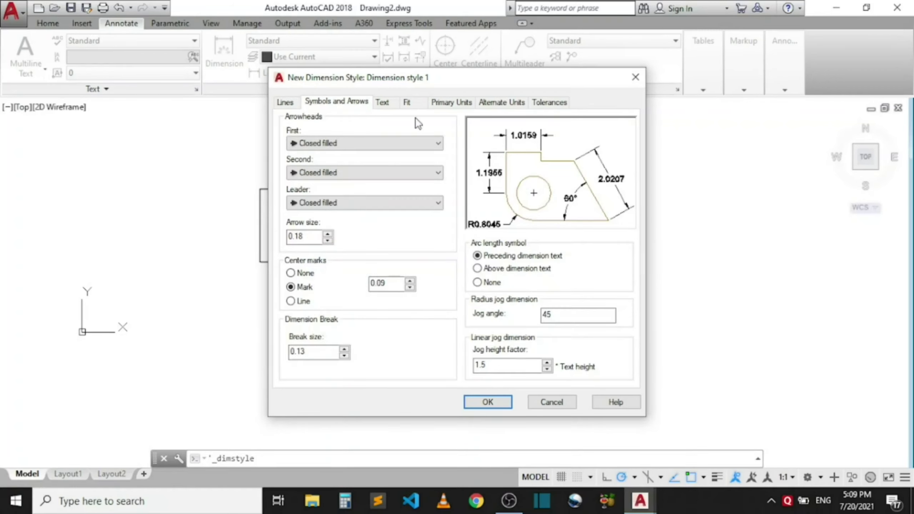
left_click(382, 105)
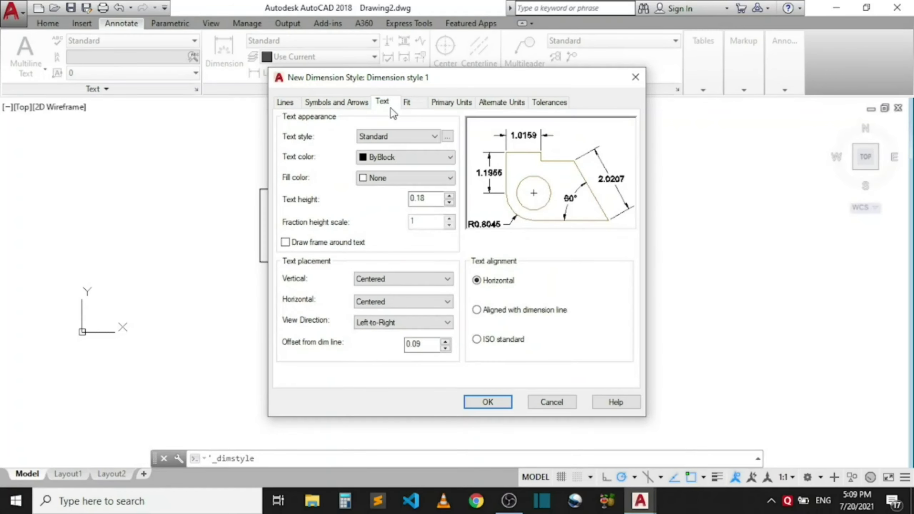
left_click(409, 105)
left_click(450, 104)
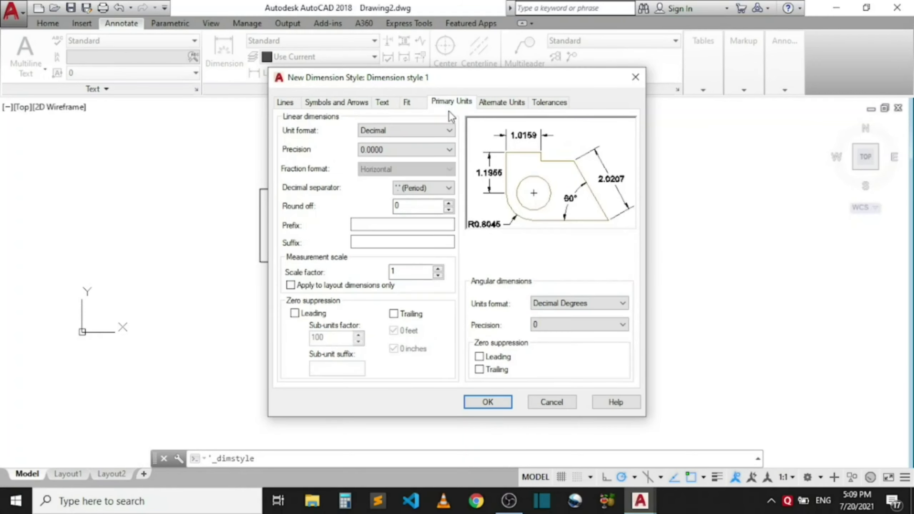
left_click(496, 104)
left_click(541, 104)
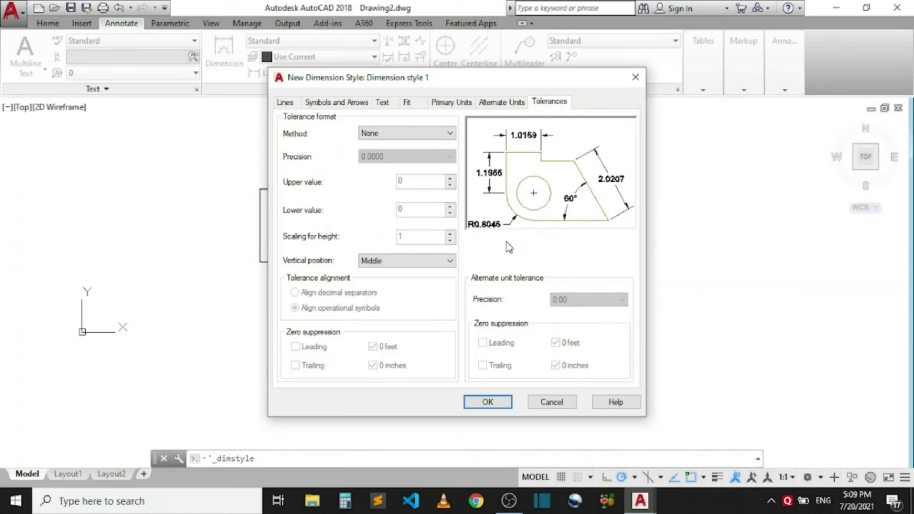
left_click(287, 104)
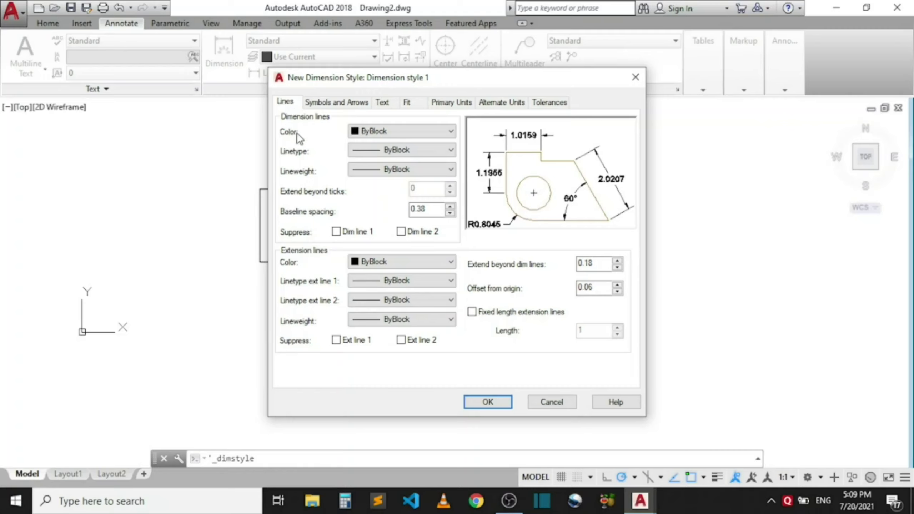
left_click(376, 131)
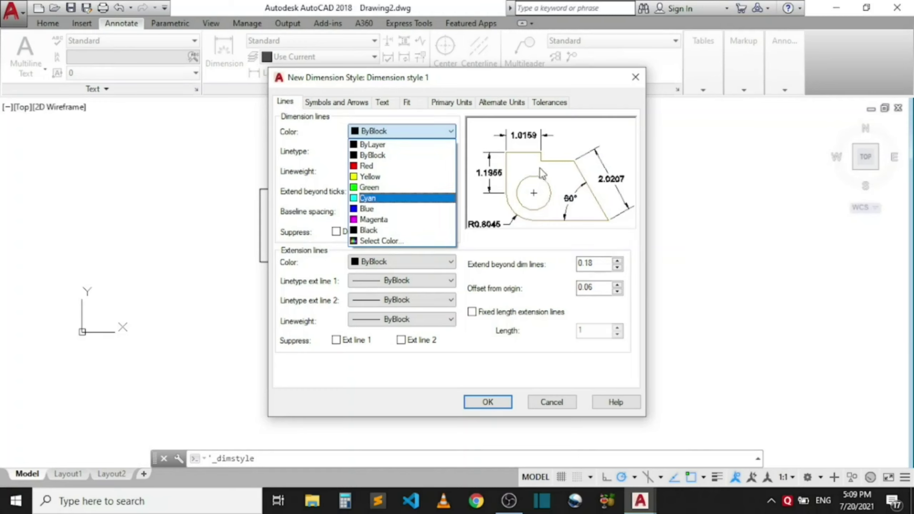
- Make the dimension lines Blue and load the ACAD_ISO02W100 linetype into the drawing
left_click(370, 210)
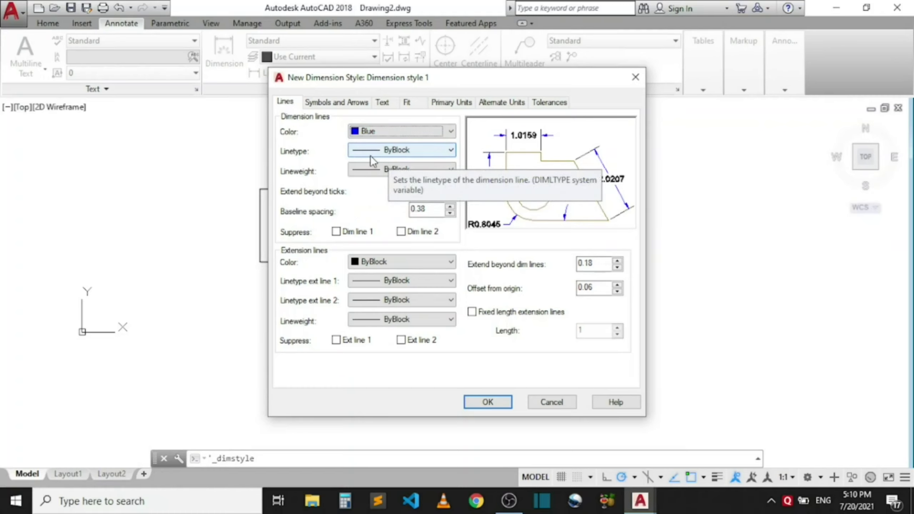
left_click(380, 156)
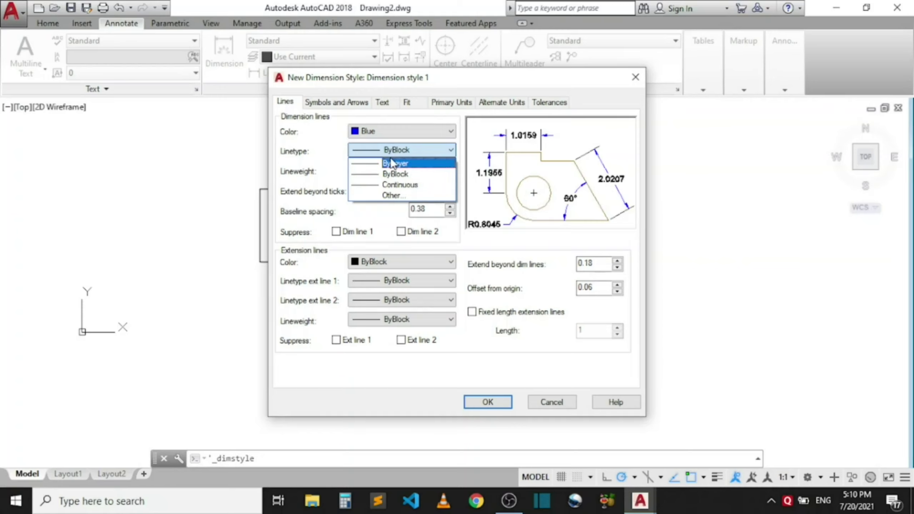
left_click(396, 196)
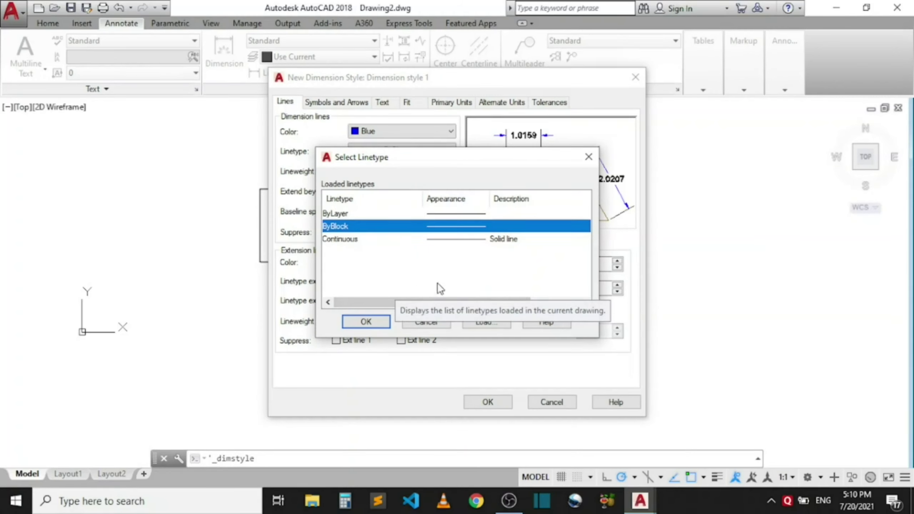
left_click(484, 322)
scroll(497, 263, "down", 2)
scroll(509, 275, "down", 5)
scroll(509, 275, "down", 1)
scroll(496, 266, "down", 5)
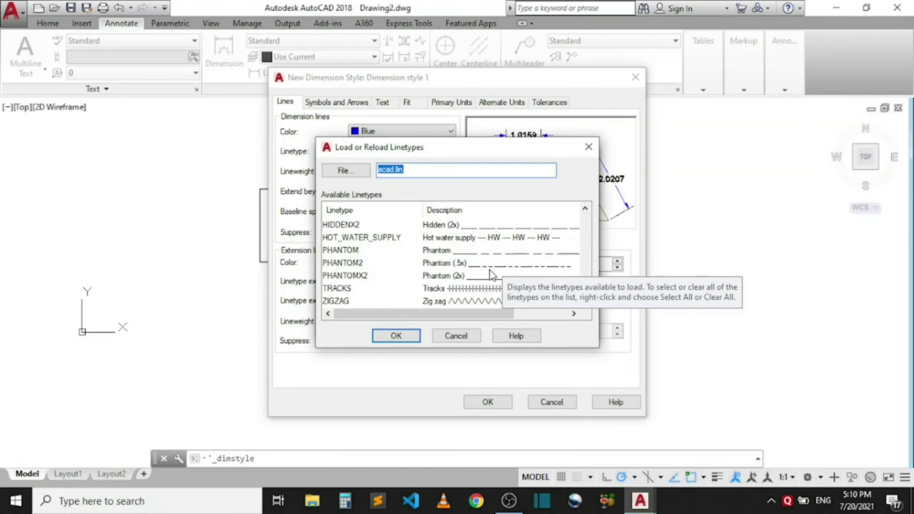
scroll(498, 267, "up", 4)
scroll(499, 267, "up", 9)
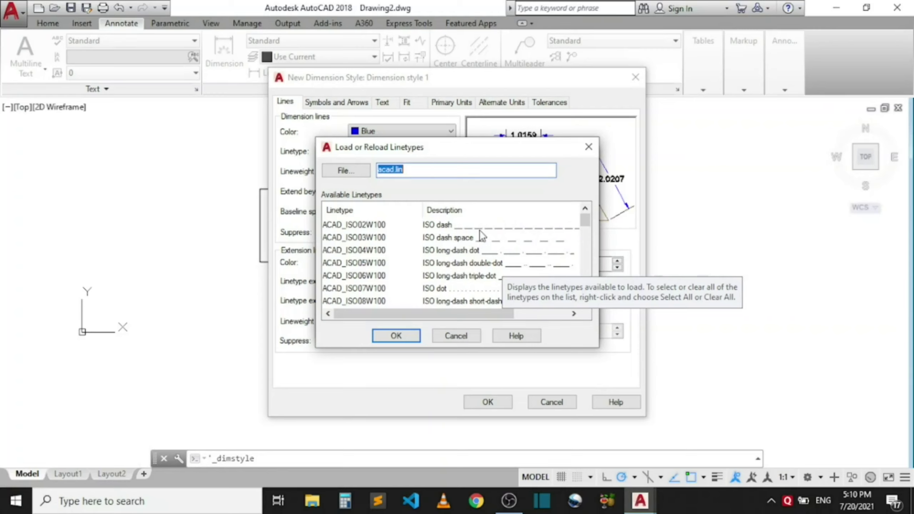
key("Tab")
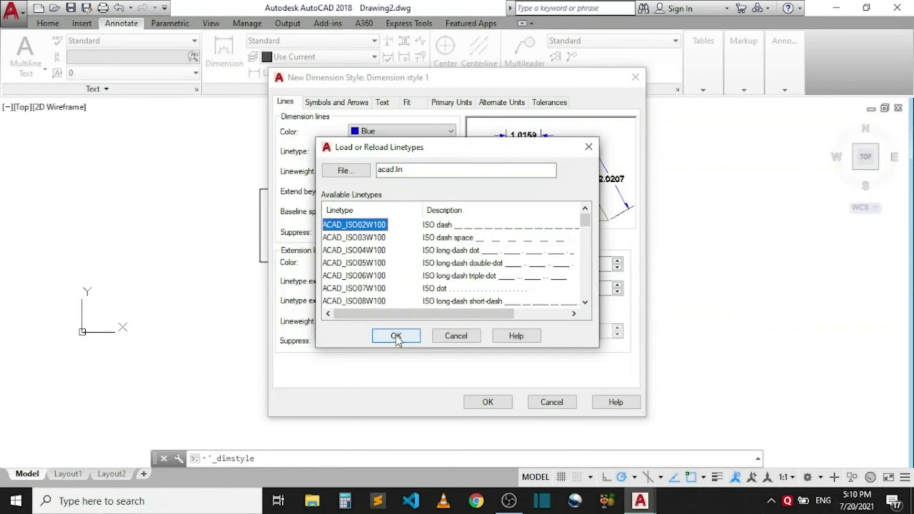
left_click(396, 336)
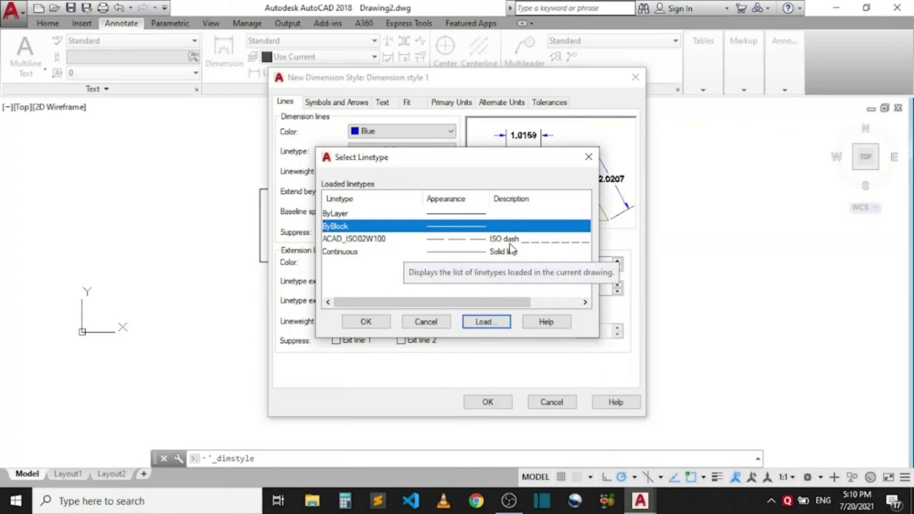
- Set the dimension line linetype to Continuous
left_click(467, 242)
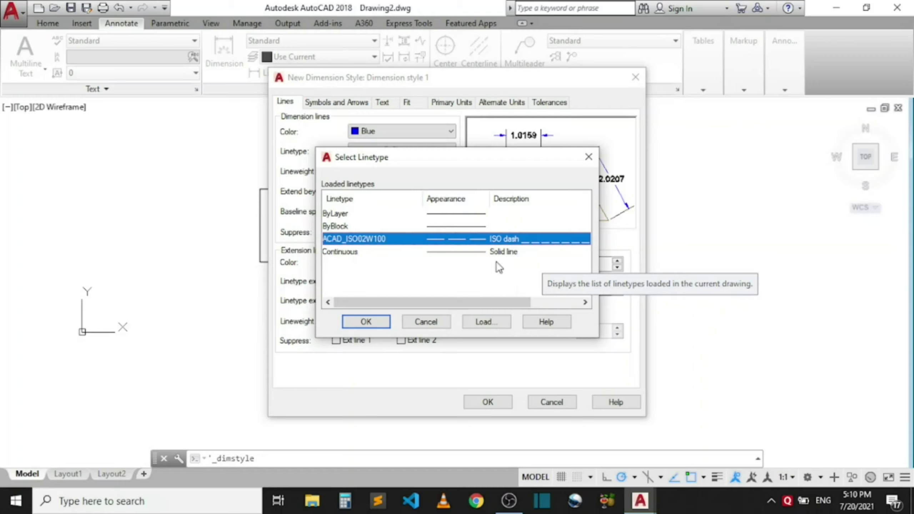
left_click(464, 254)
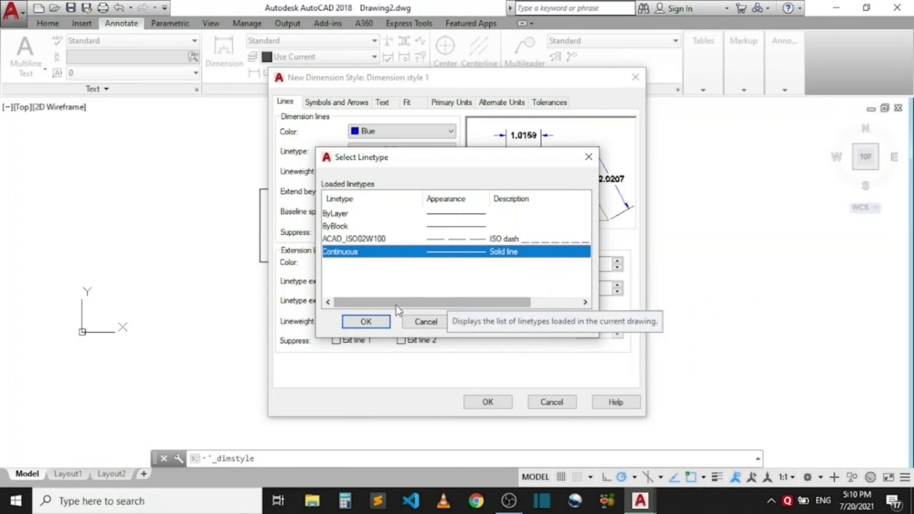
left_click(370, 322)
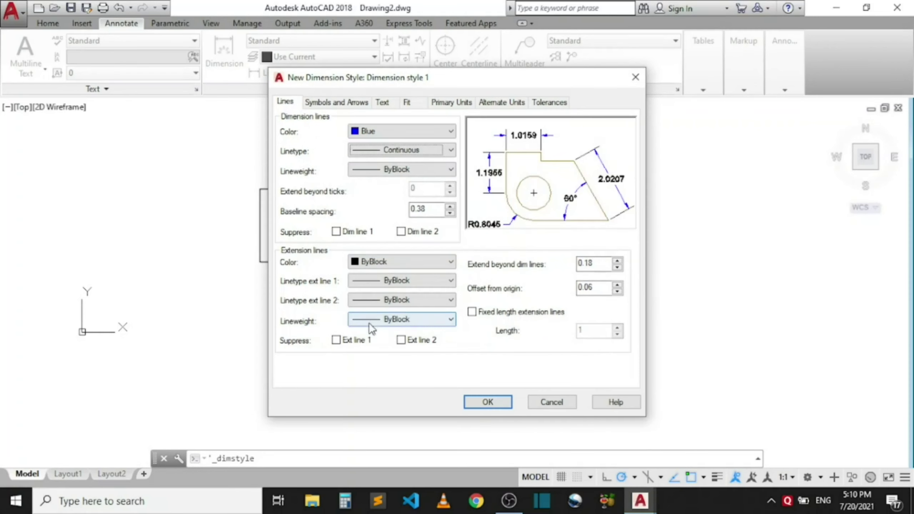
left_click(369, 170)
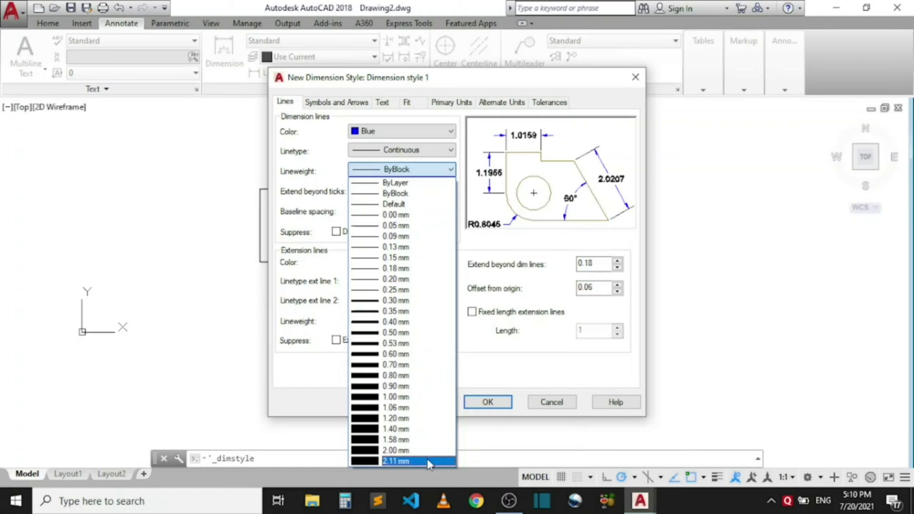
- Keep lineweight ByBlock; set extension lines to extend 100 beyond dimension lines with 100 origin offset
left_click(329, 166)
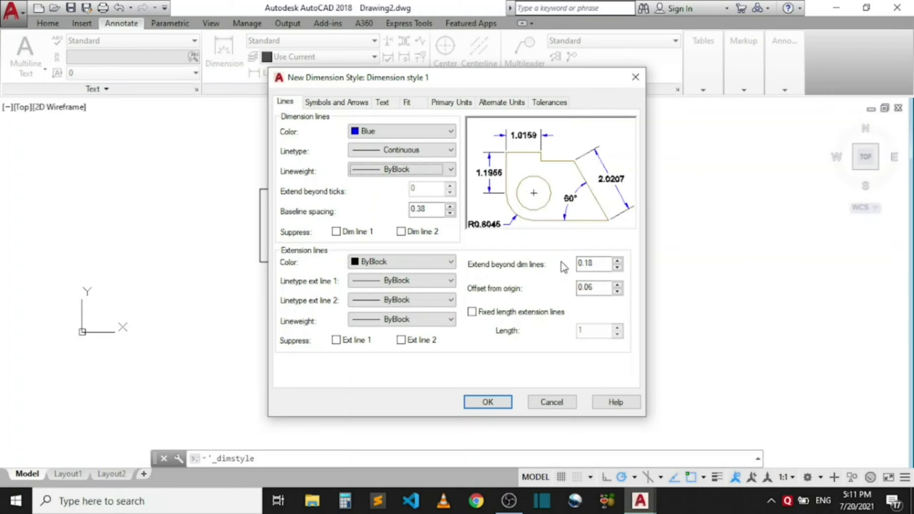
type("0.06")
key("Tab")
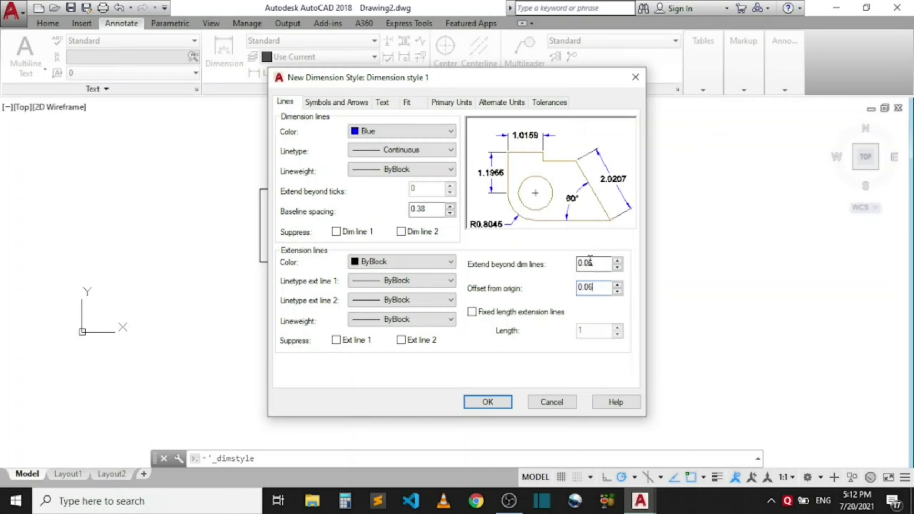
left_click_drag(600, 265, 579, 265)
type("100")
key("Tab")
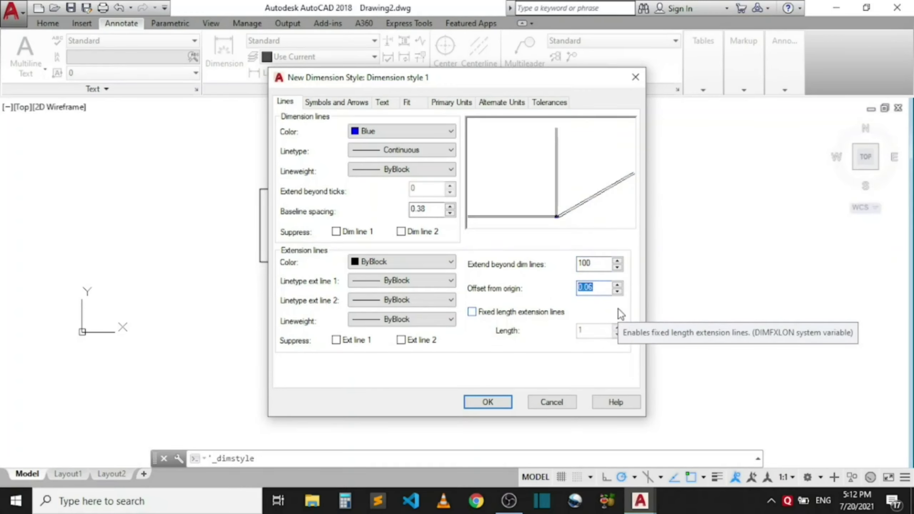
type("100")
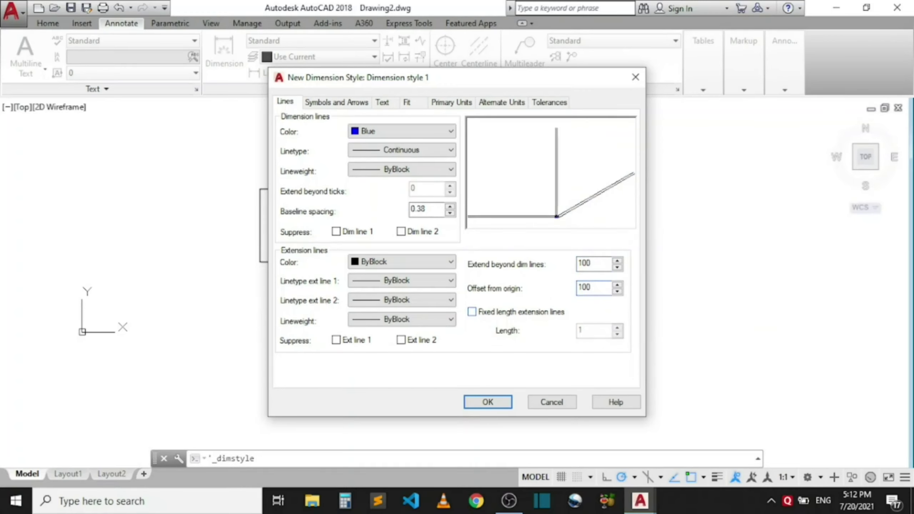
left_click(600, 267)
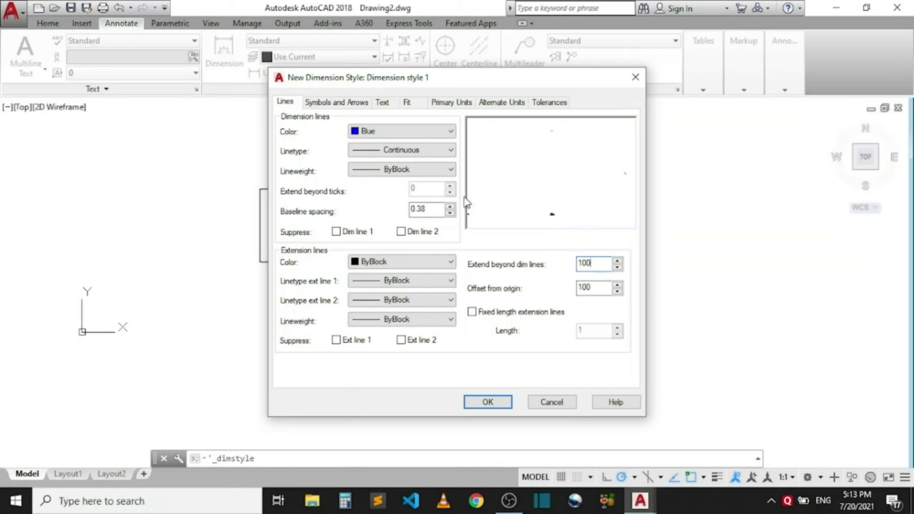
left_click(318, 103)
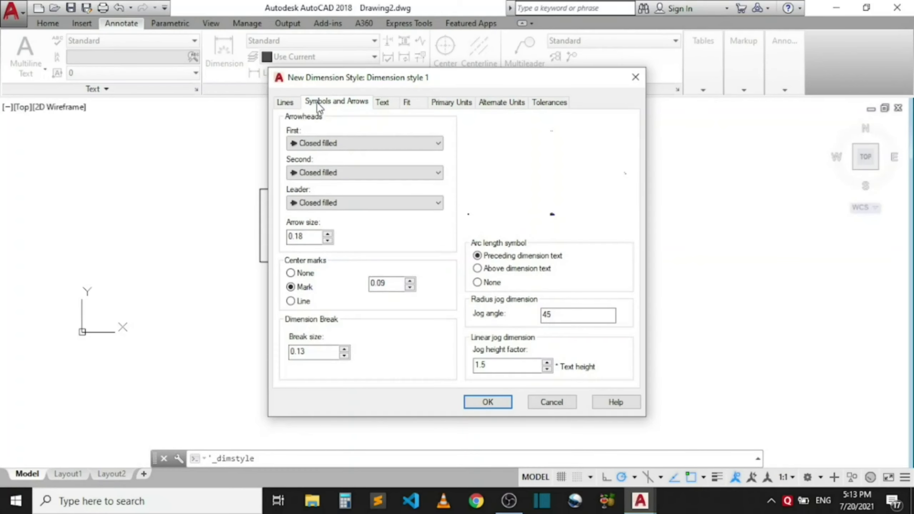
- Set the first and second arrowheads to Box, leaving the leader Closed filled
left_click(349, 142)
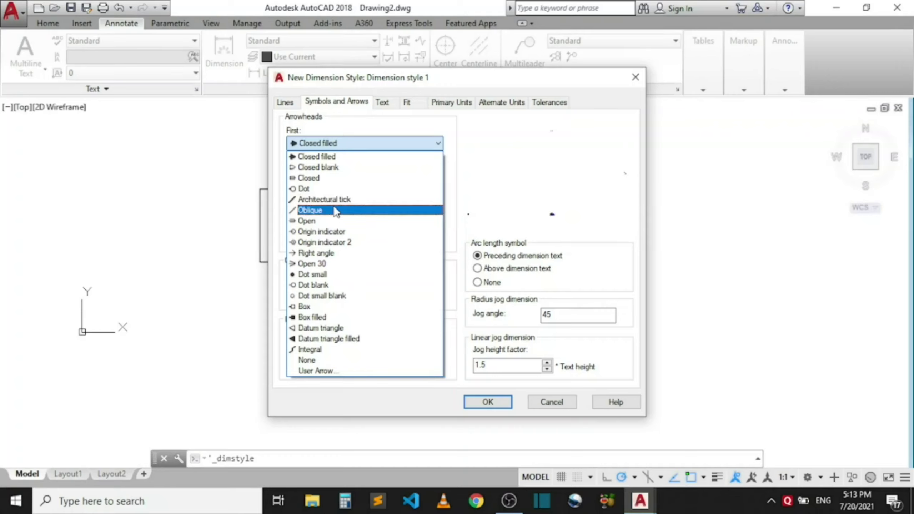
left_click(326, 200)
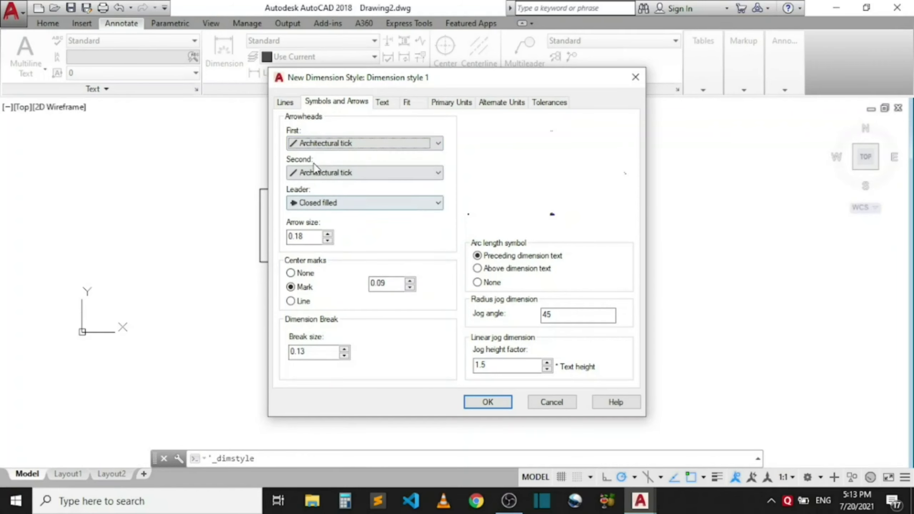
left_click(329, 173)
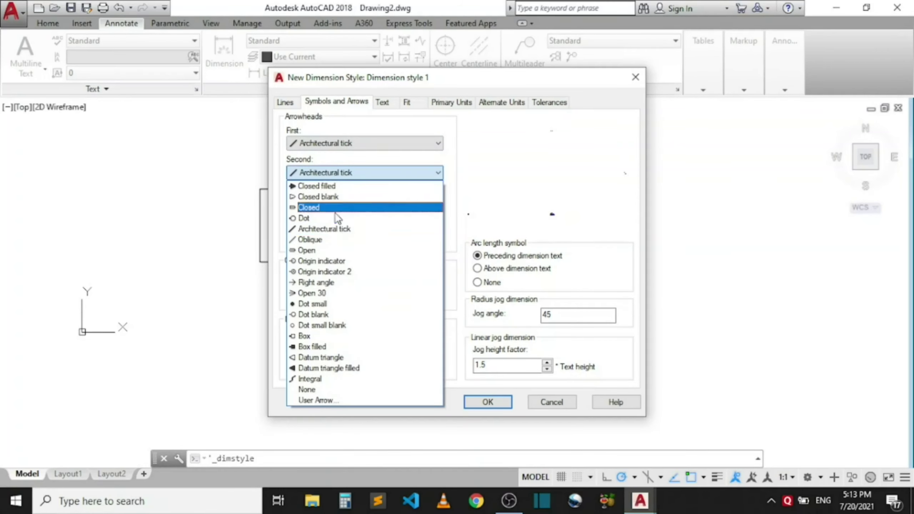
left_click(339, 230)
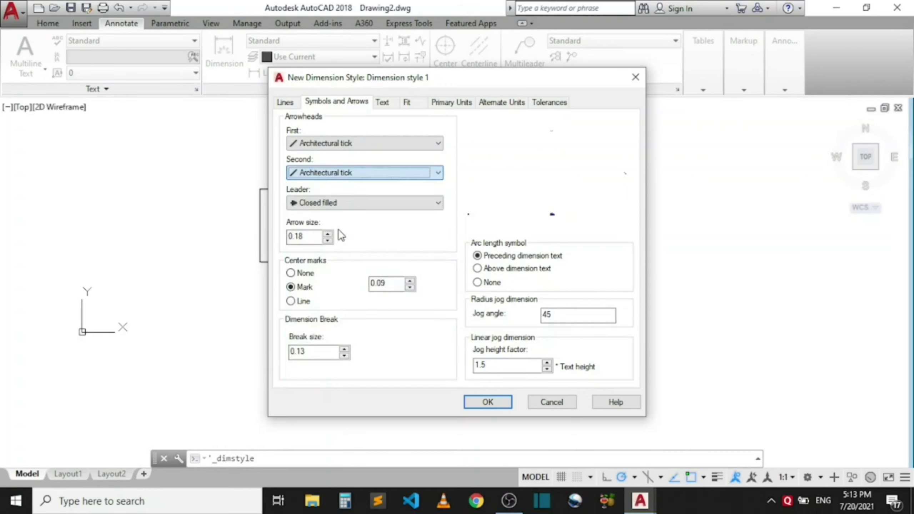
left_click(328, 142)
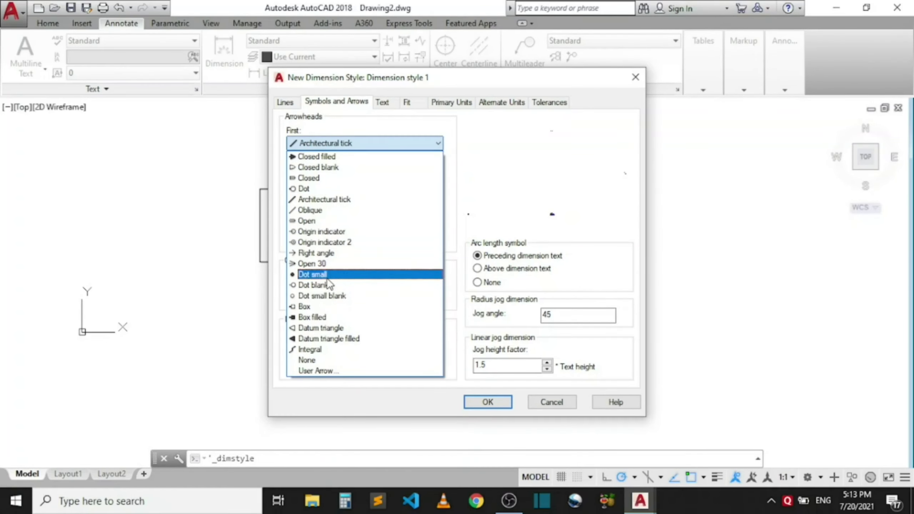
left_click(320, 306)
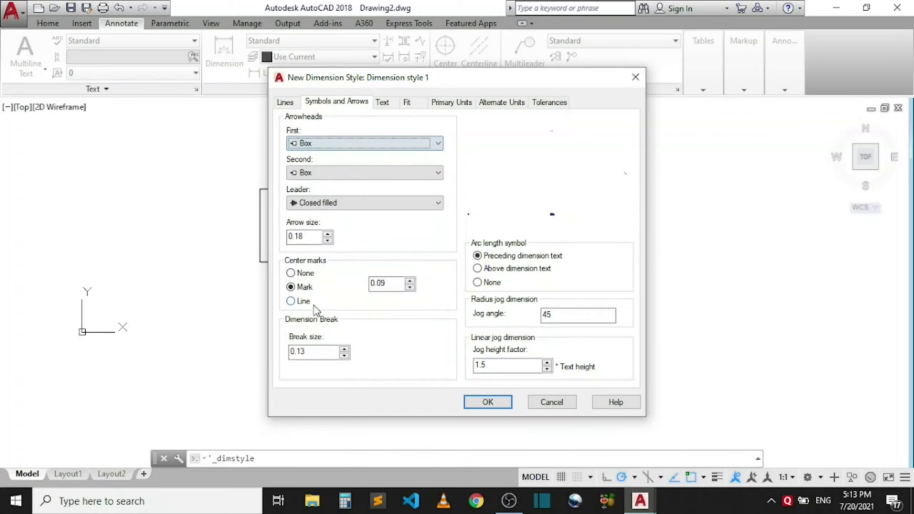
- Enter 250 as the text height on Dimension style 1's Text tab
left_click(384, 103)
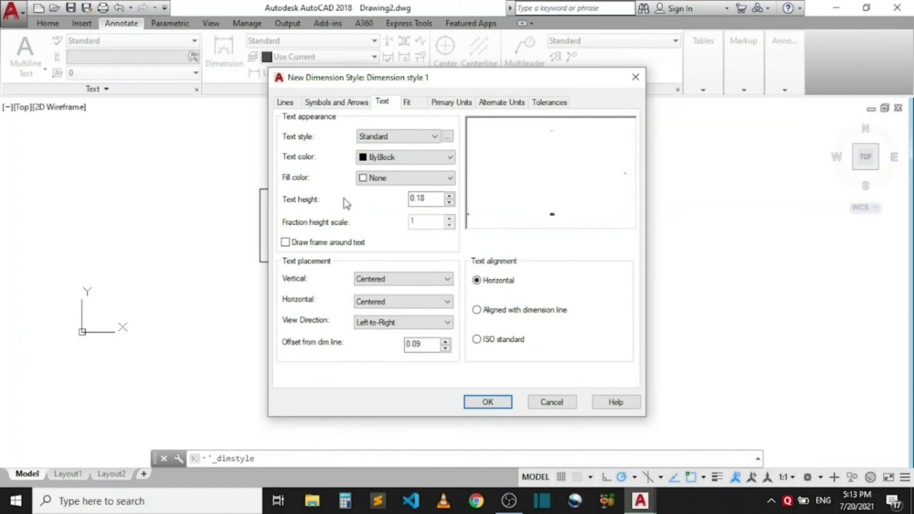
double_click(436, 202)
type("250")
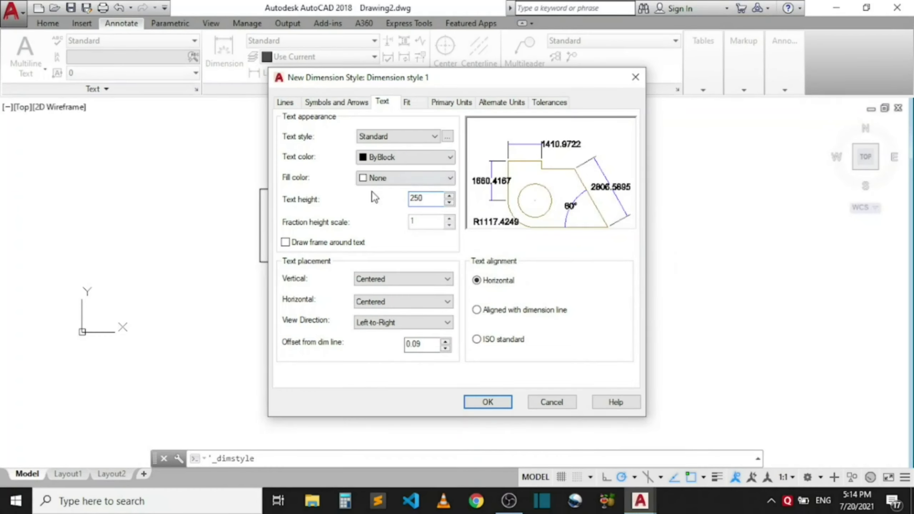
- Switch both arrowheads to Architectural tick and change the arrow size from 100 to 200
left_click(337, 103)
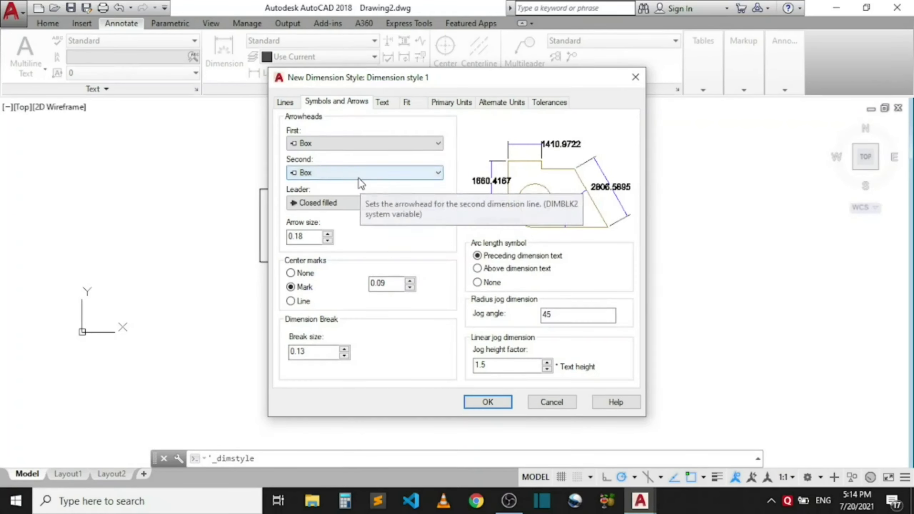
left_click(302, 236)
type("100")
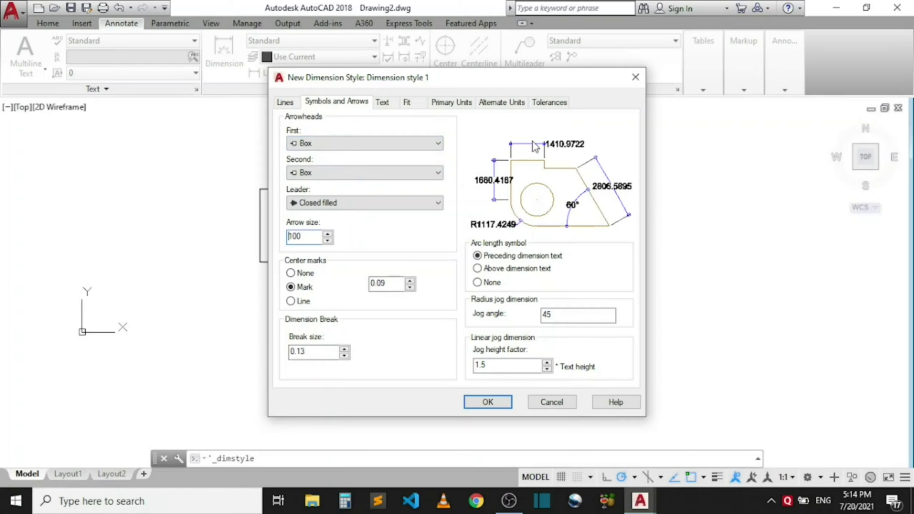
left_click(314, 143)
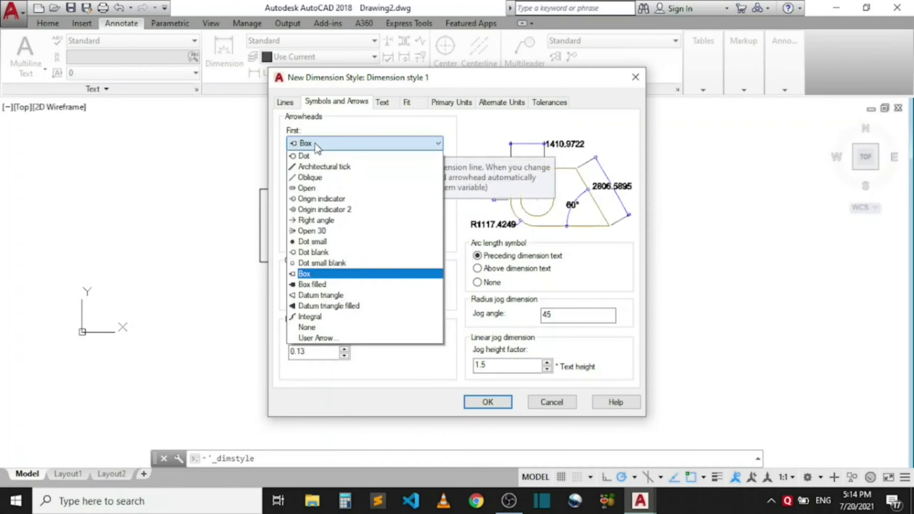
left_click(337, 200)
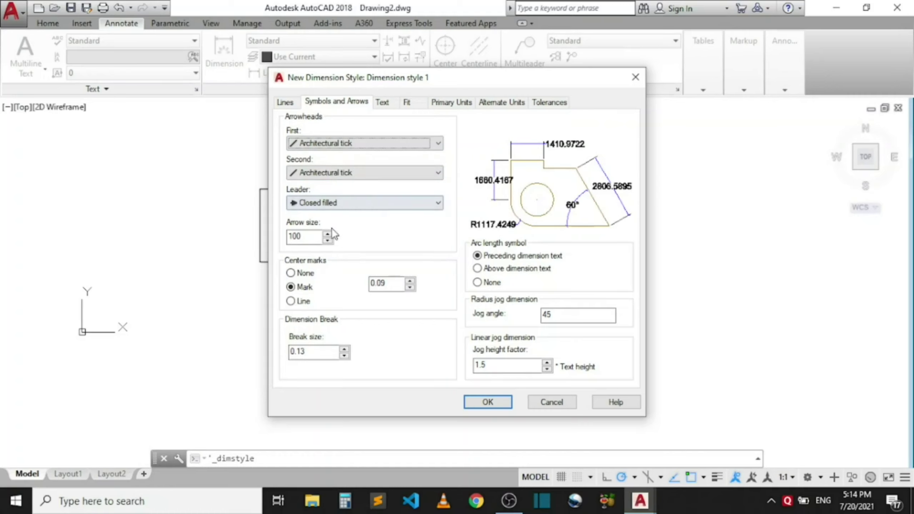
double_click(313, 238)
type("1")
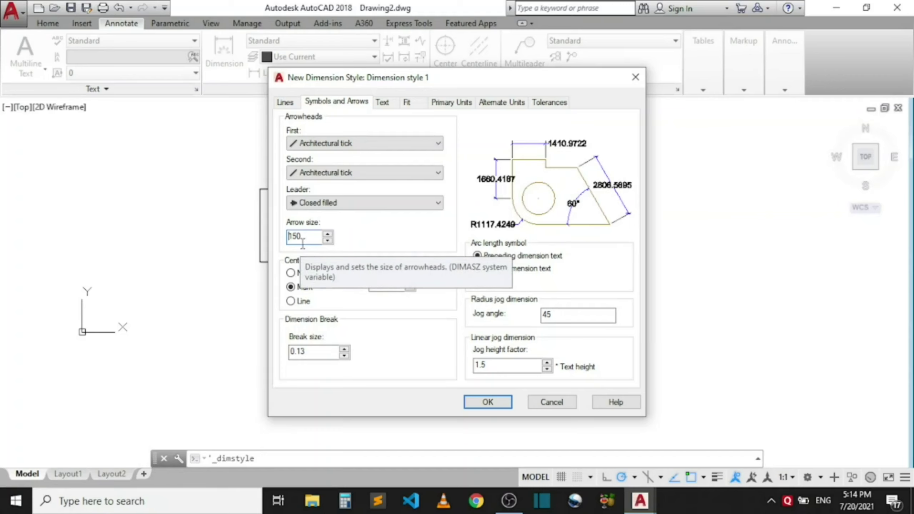
double_click(303, 243)
type("200")
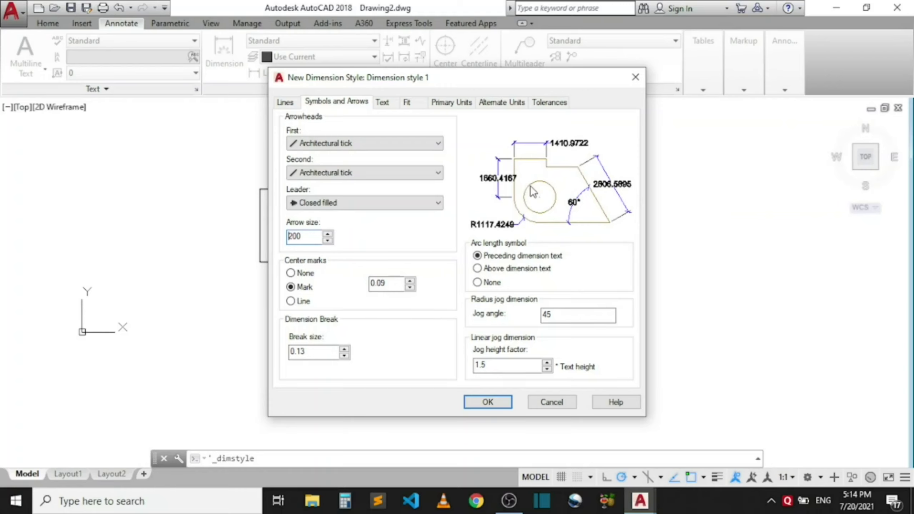
left_click(433, 143)
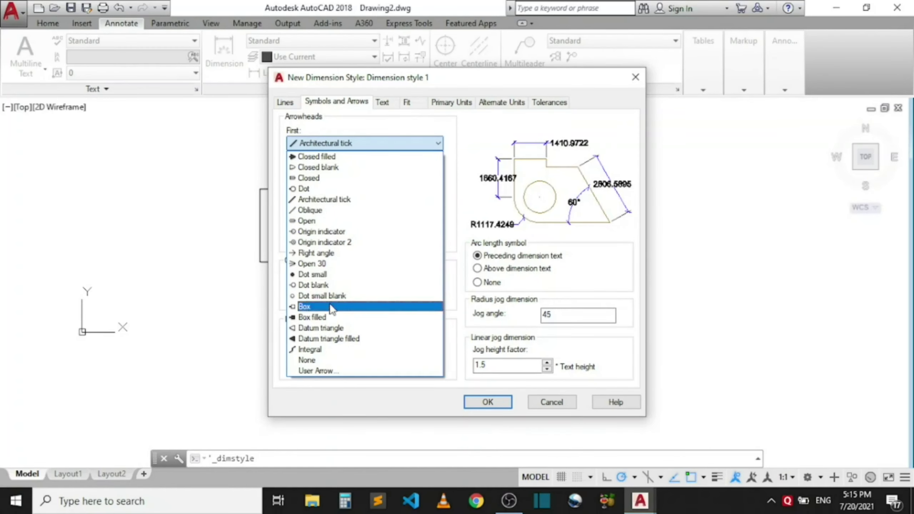
left_click(454, 169)
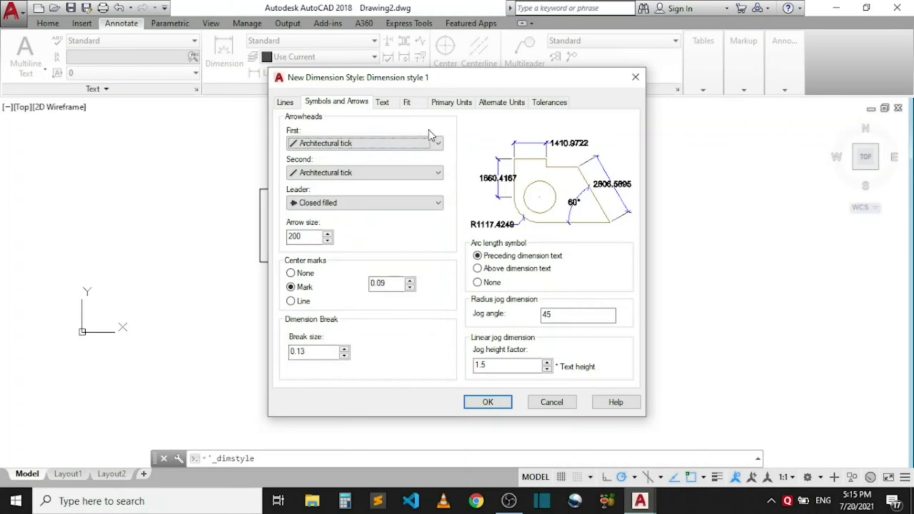
- Keep Standard as the dimension text style and open its text style editor
left_click(382, 104)
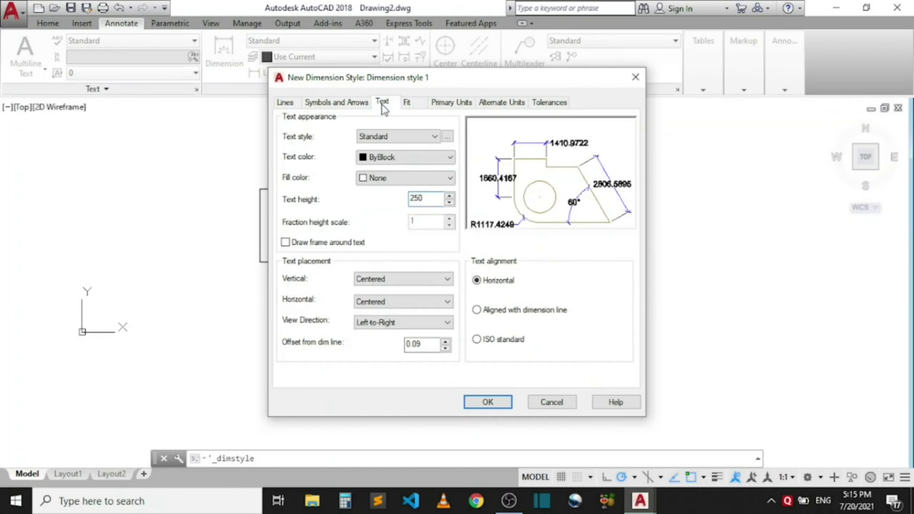
left_click(385, 138)
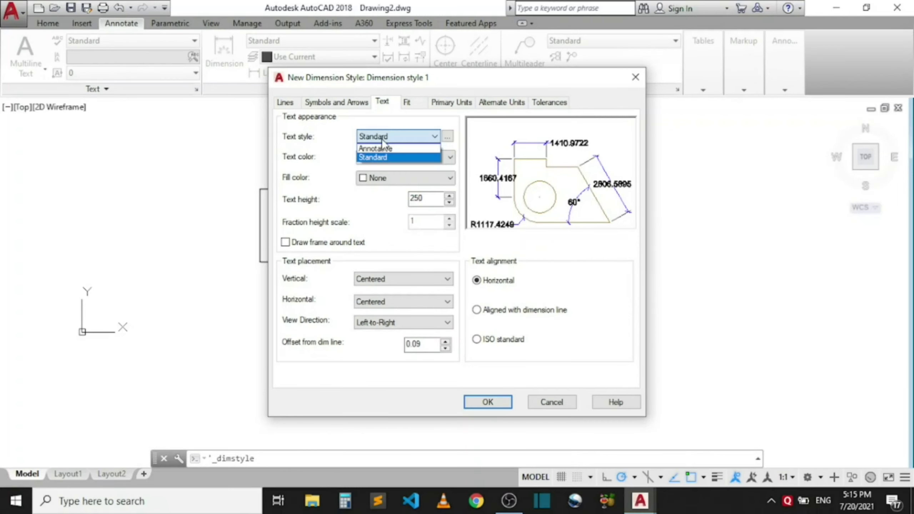
left_click(382, 141)
left_click(435, 136)
left_click(450, 140)
left_click(448, 137)
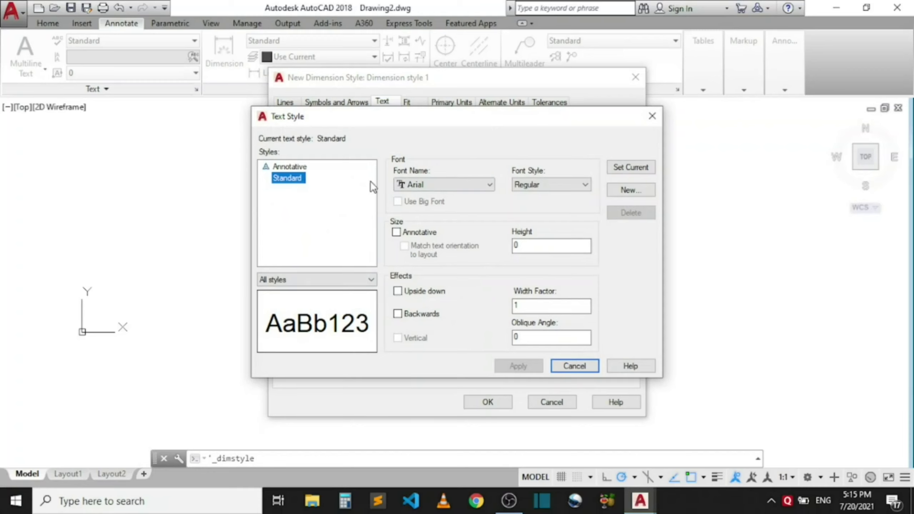
- Set the Standard text style's font to Bahnschrift SemiLight and apply it
left_click(441, 184)
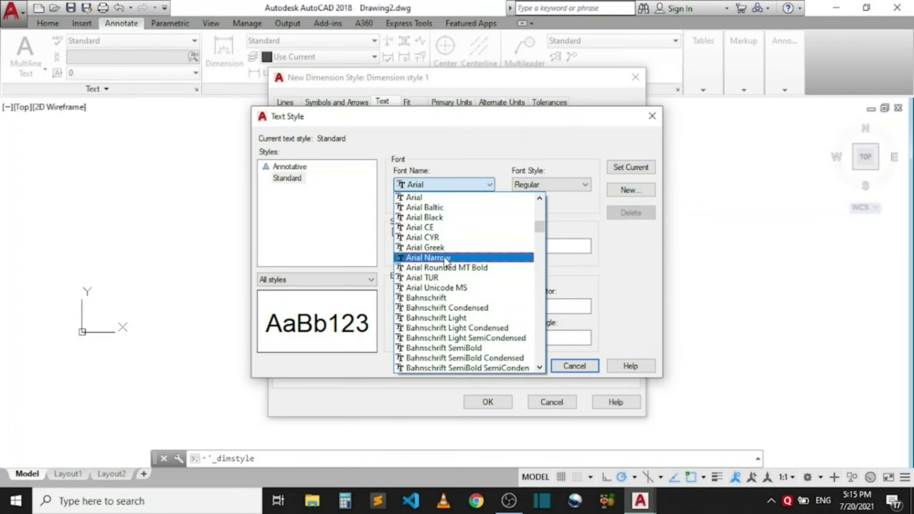
left_click(444, 256)
left_click(444, 184)
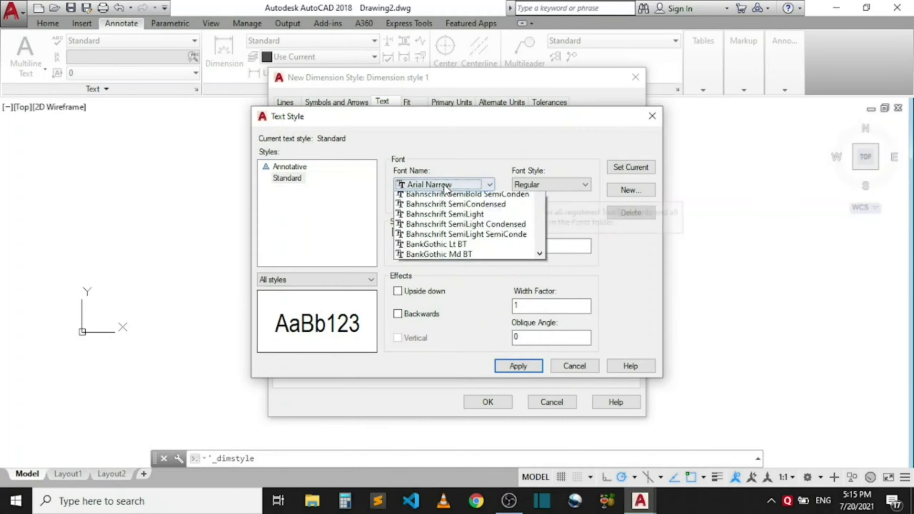
scroll(446, 252, "down", 3)
left_click(437, 260)
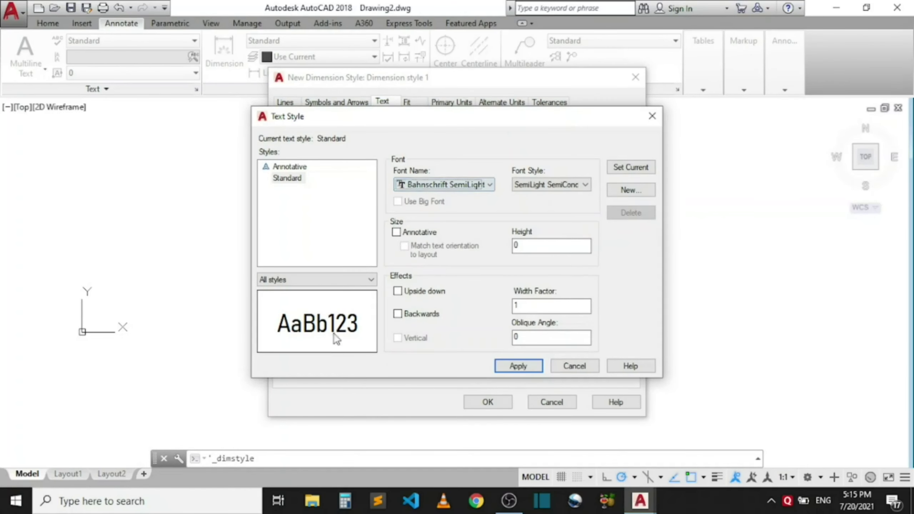
left_click(517, 366)
left_click(573, 366)
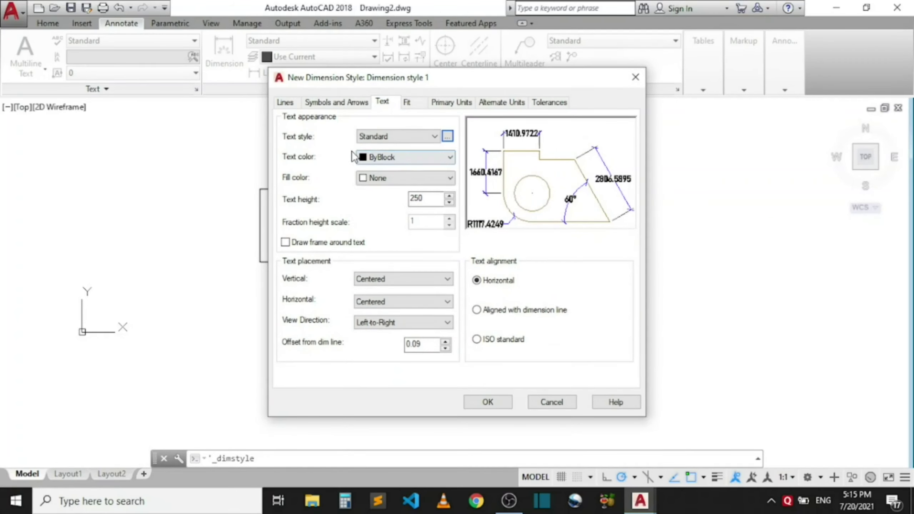
- Set Dimension style 1's text colour to Blue
left_click(386, 158)
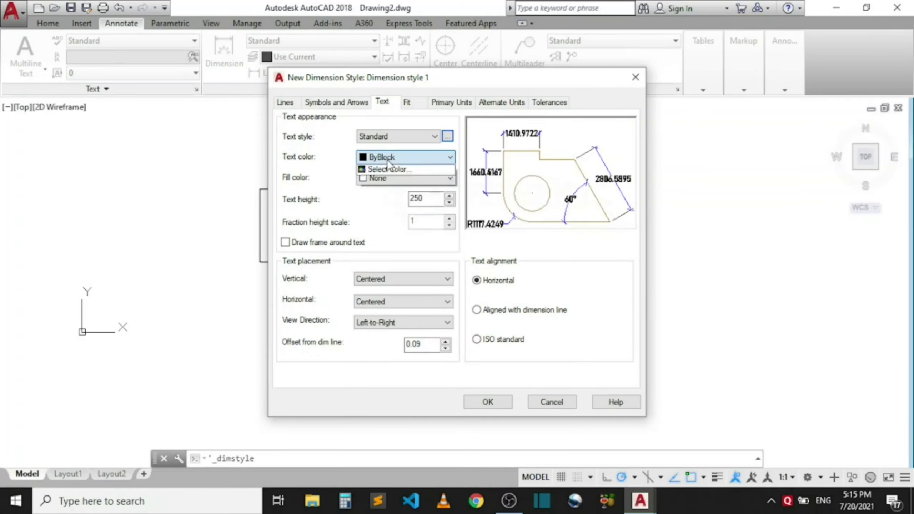
left_click(384, 241)
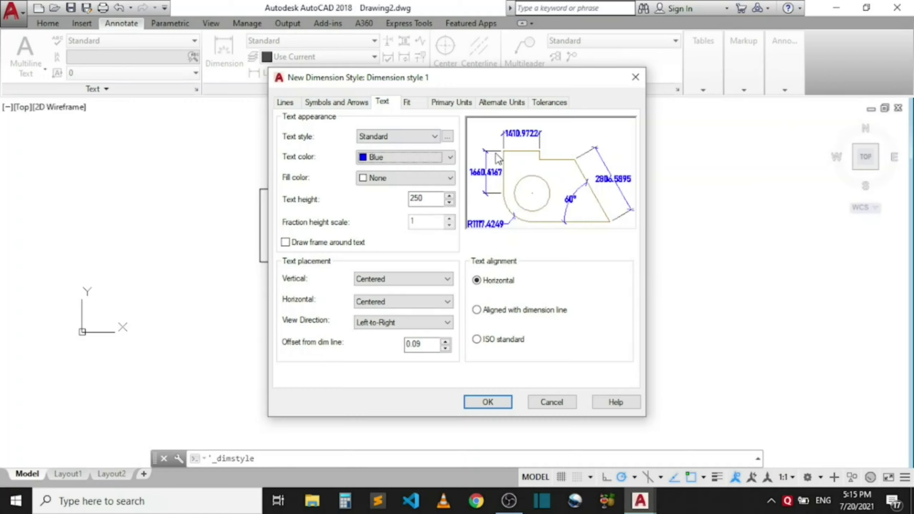
left_click(351, 104)
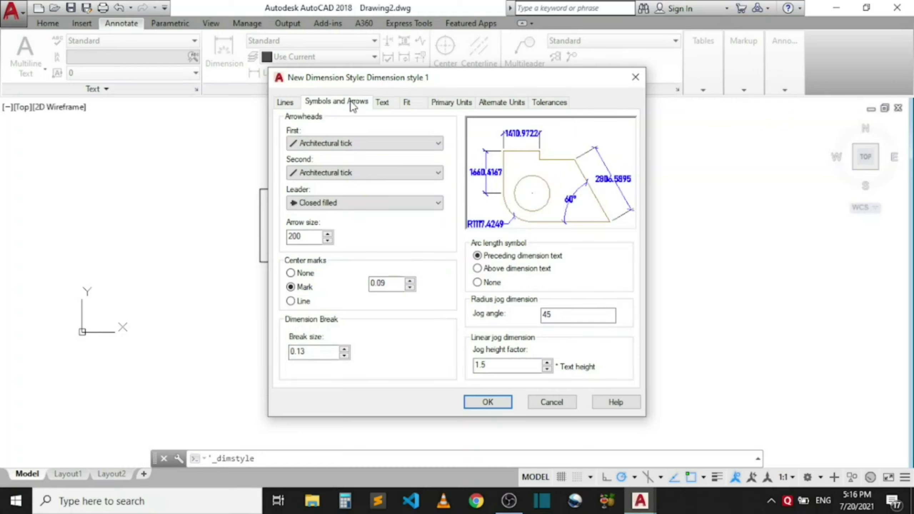
- Change Dimension style 1's extension line colour to Blue
left_click(284, 104)
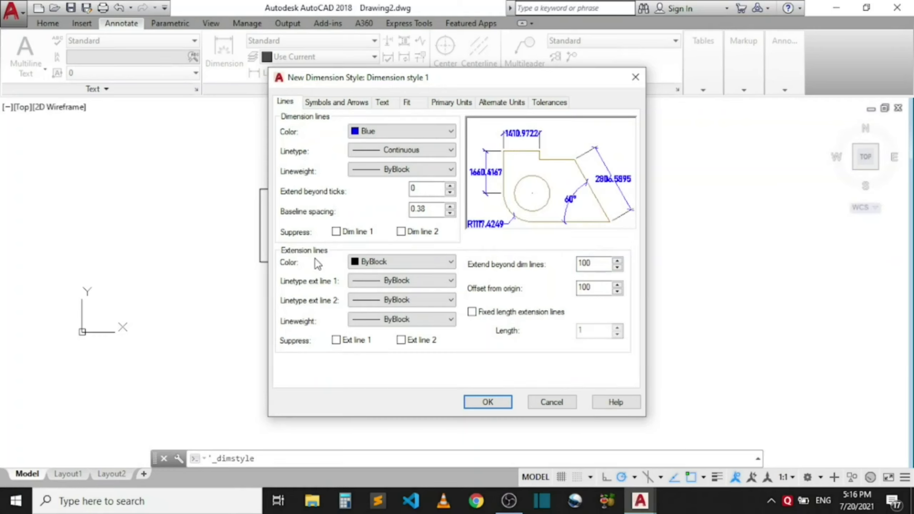
left_click(365, 263)
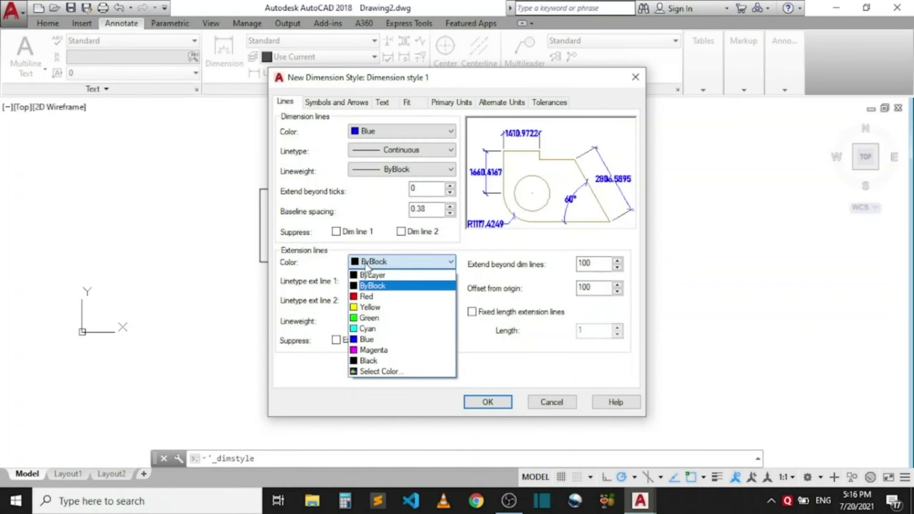
left_click(376, 342)
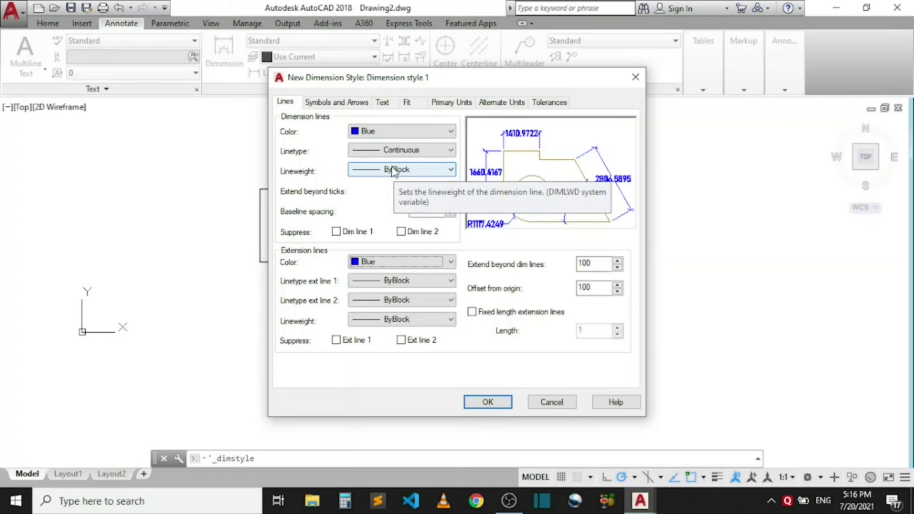
left_click(392, 101)
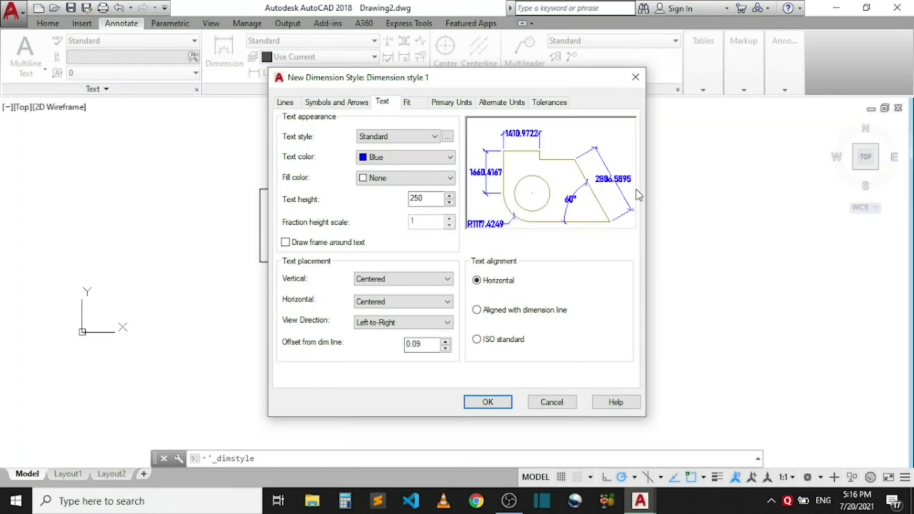
- Choose 'Aligned with dimension line' as Dimension style 1's text alignment
left_click(477, 310)
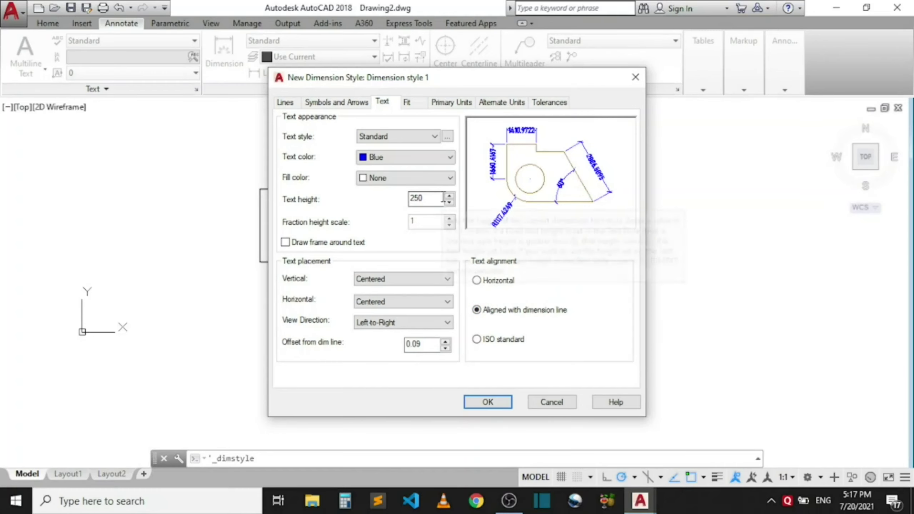
left_click(538, 315)
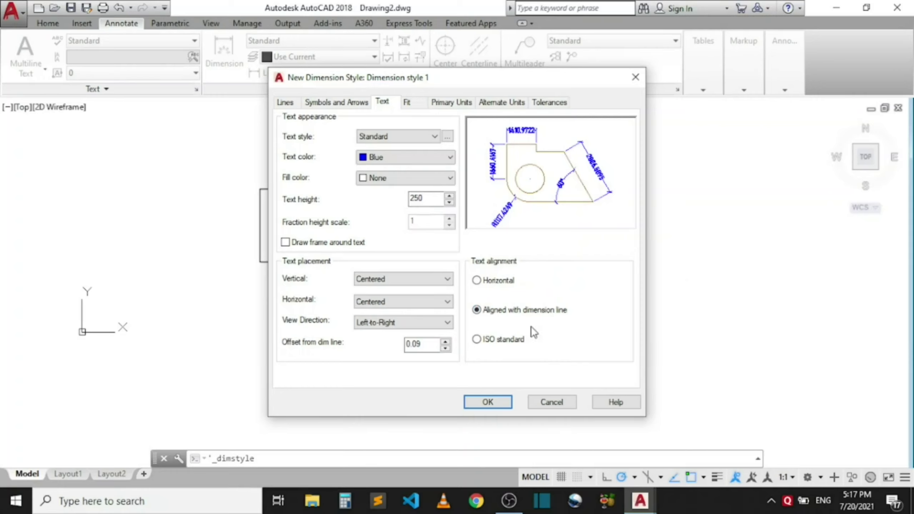
left_click(460, 104)
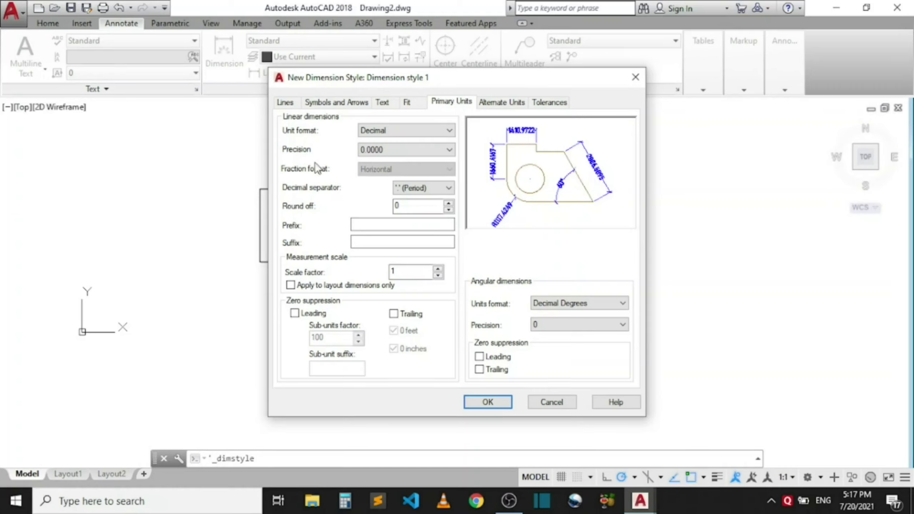
- Set linear precision to 0 in primary units and confirm the new dimension style
left_click(425, 153)
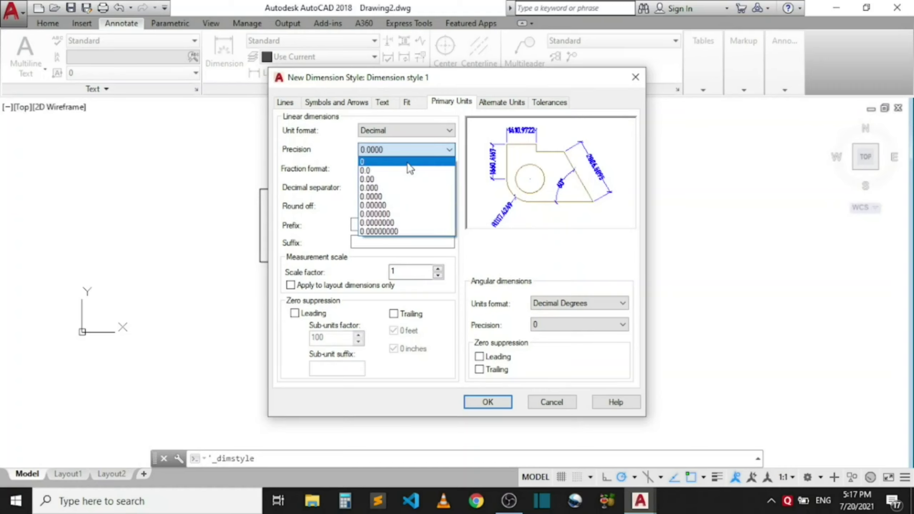
left_click(408, 163)
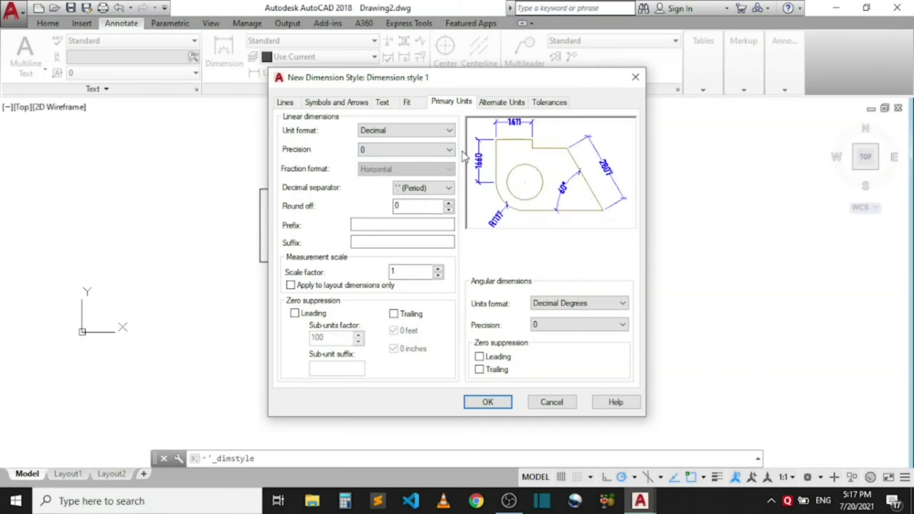
left_click(446, 152)
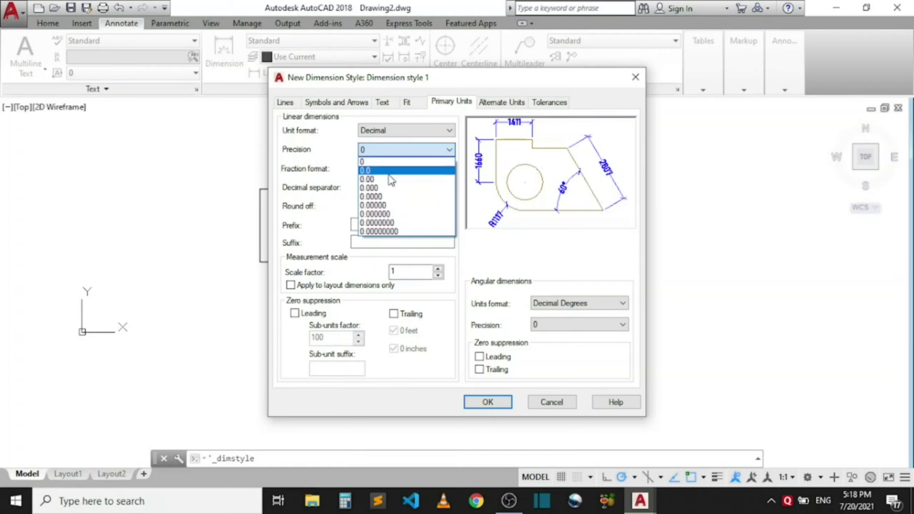
left_click(375, 162)
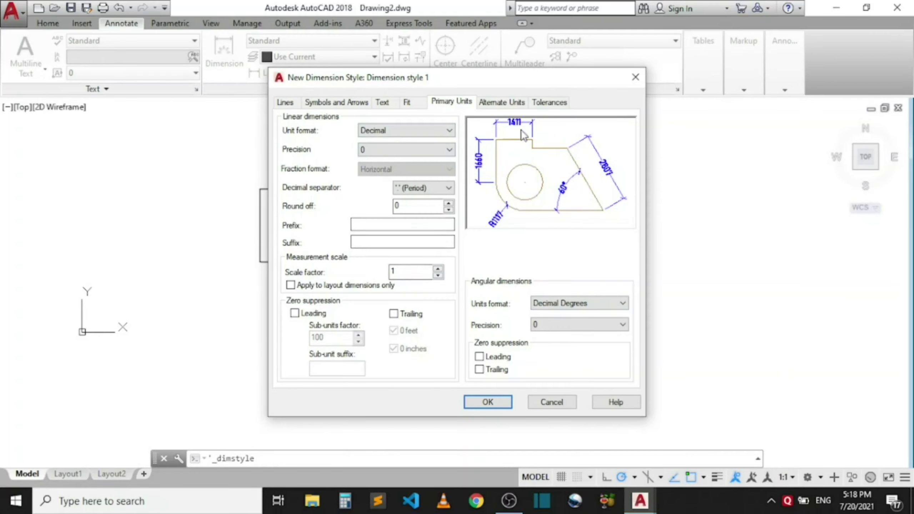
left_click(482, 404)
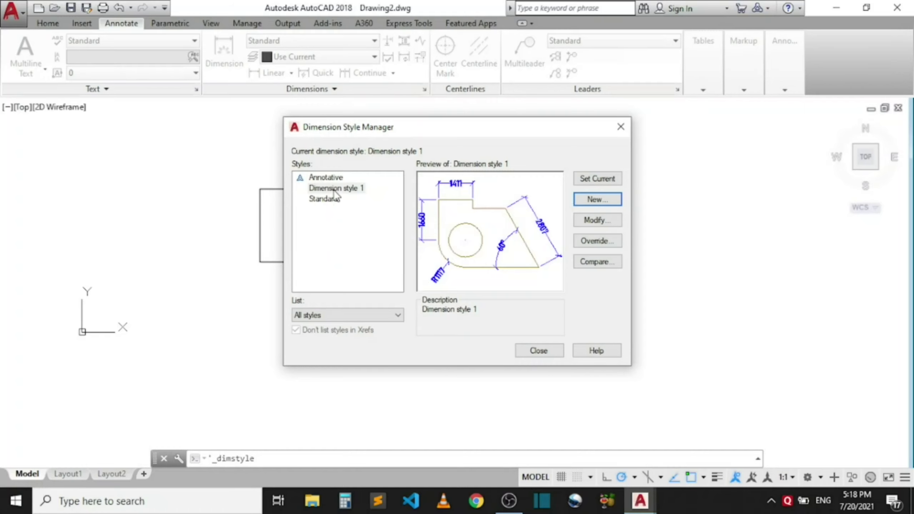
mouse_move(320, 226)
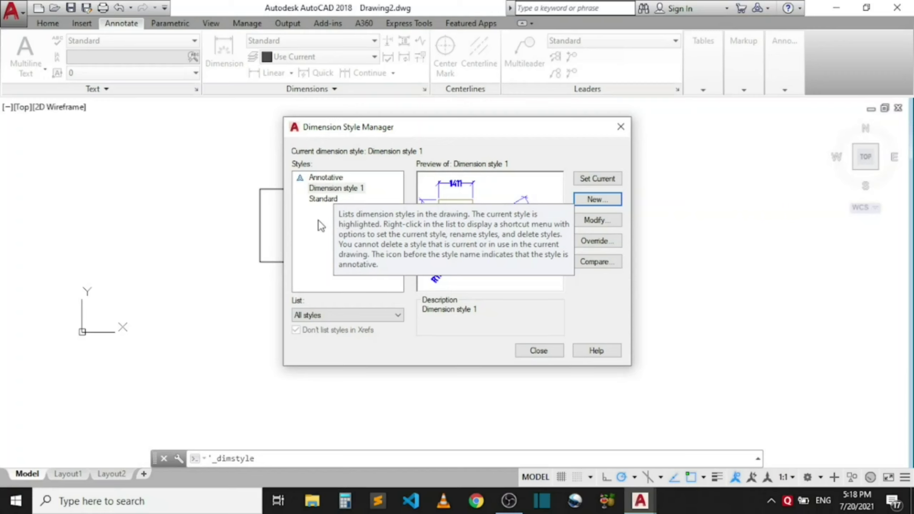
- Select Dimension style 1 in the Dimension Style Manager's styles list
left_click(335, 235)
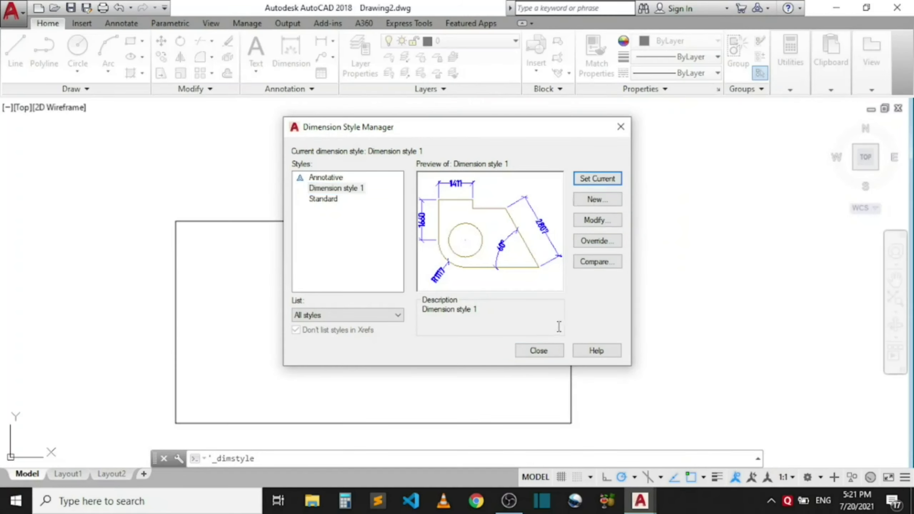
- Draw a 29275 linear dimension across the rectangle's top edge, placed just above it
left_click(535, 349)
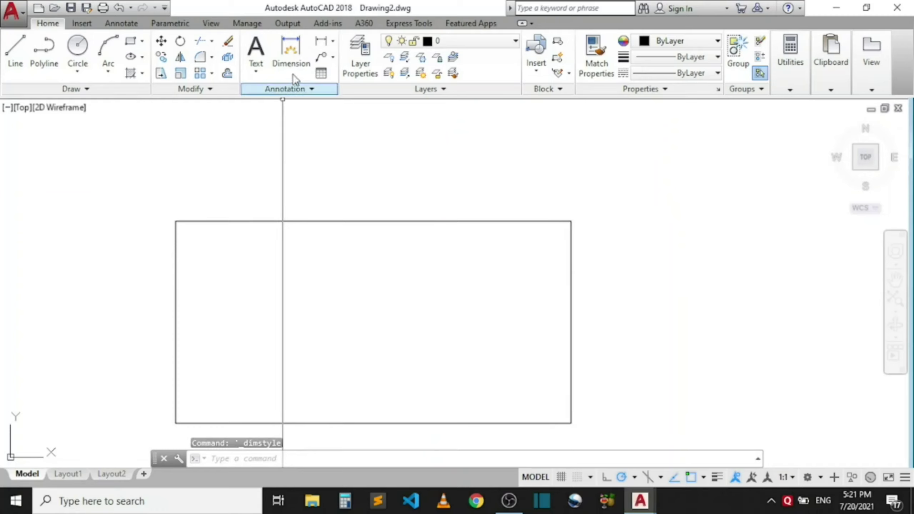
left_click(320, 42)
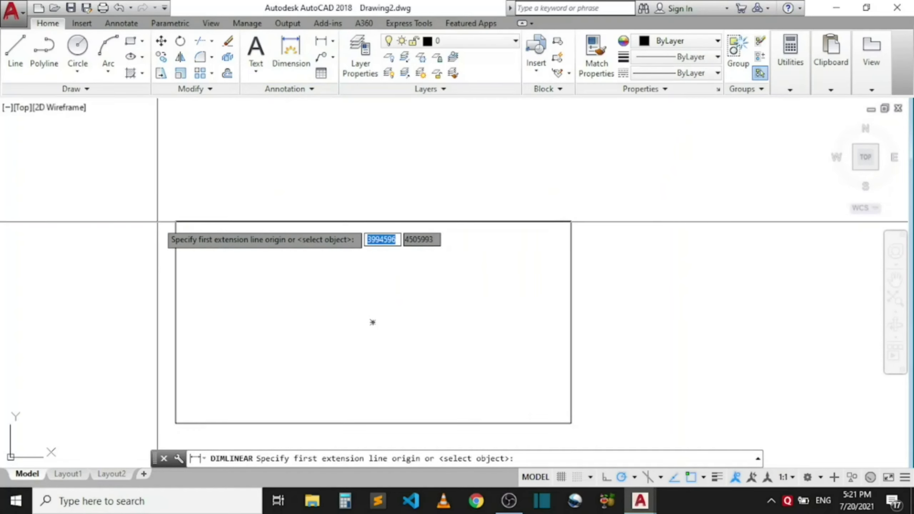
left_click(176, 220)
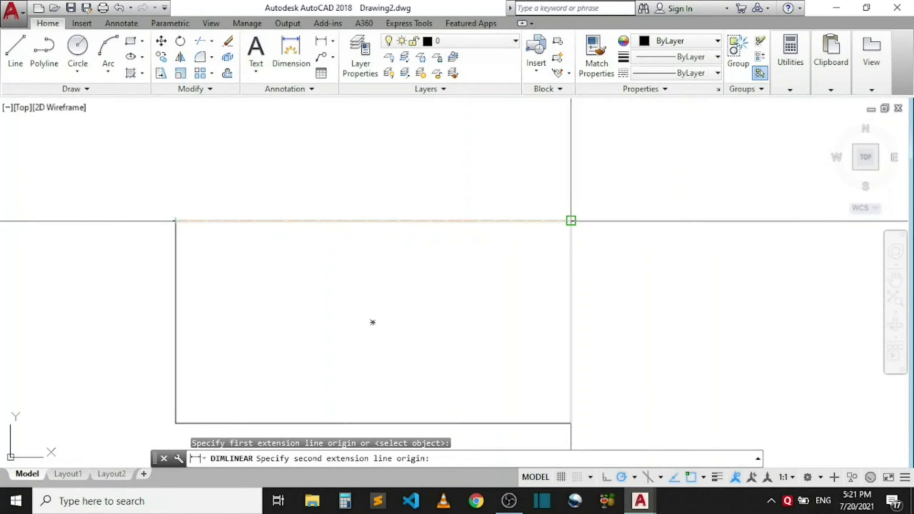
left_click(571, 221)
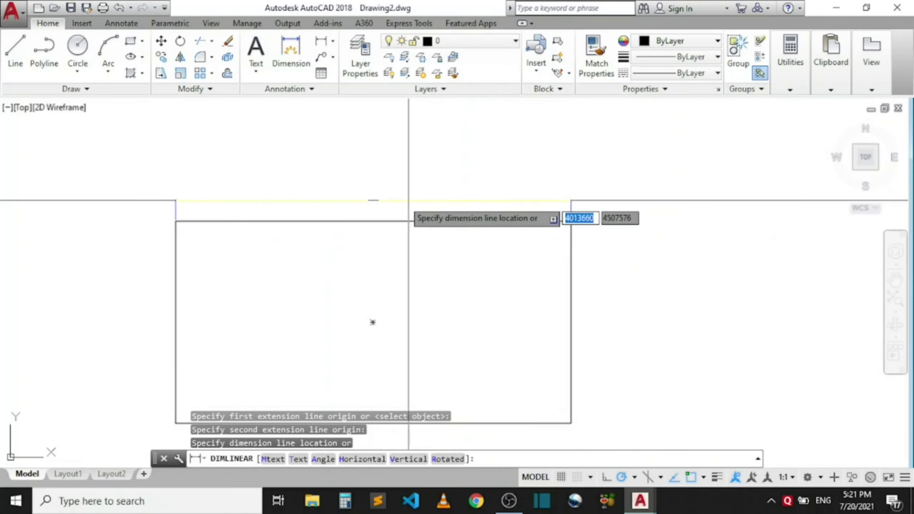
left_click(363, 200)
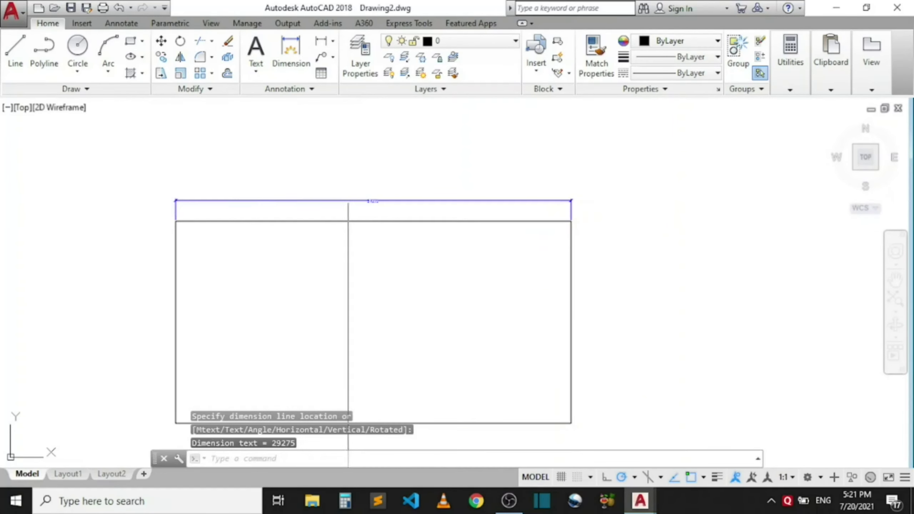
- Zoom in and out to inspect the new 29275 dimension, then expand the Annotation panel
scroll(324, 209, "up", 1)
scroll(357, 220, "up", 1)
scroll(358, 227, "up", 1)
scroll(358, 231, "up", 1)
scroll(358, 232, "down", 3)
scroll(356, 232, "up", 3)
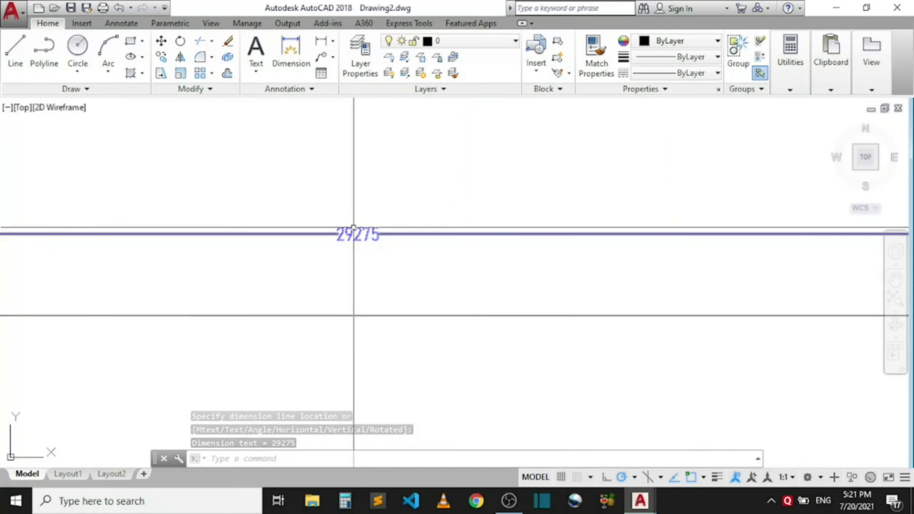
scroll(351, 251, "down", 3)
scroll(347, 249, "up", 5)
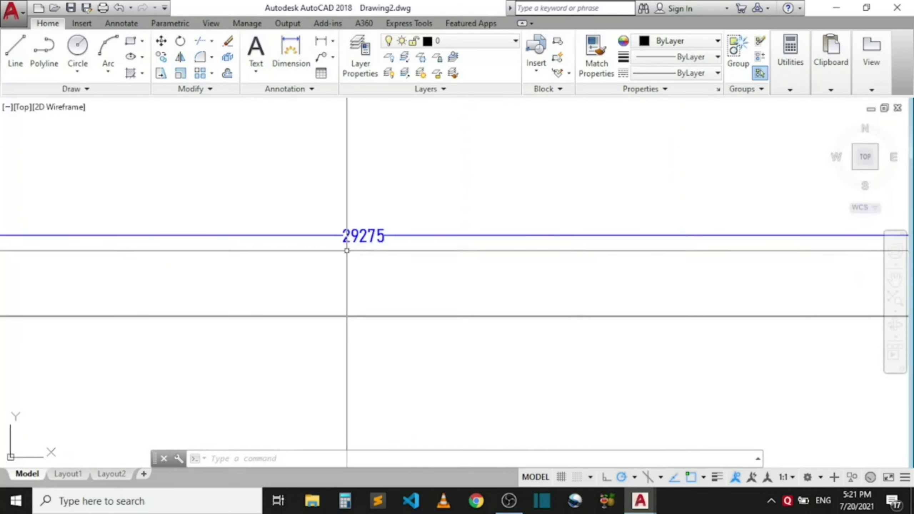
scroll(360, 267, "down", 2)
scroll(374, 284, "down", 4)
scroll(364, 300, "up", 4)
scroll(363, 301, "up", 4)
scroll(373, 292, "down", 3)
scroll(373, 296, "down", 2)
scroll(363, 306, "up", 3)
scroll(359, 302, "up", 2)
scroll(312, 299, "down", 6)
left_click(311, 93)
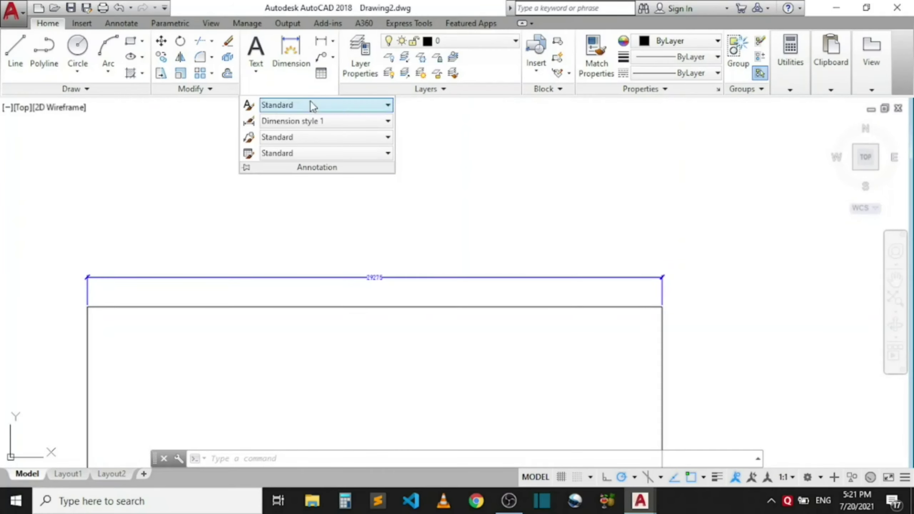
- Reopen the Dimension Style Manager, preview Standard, and reselect Dimension style 1 without renaming it
left_click(253, 123)
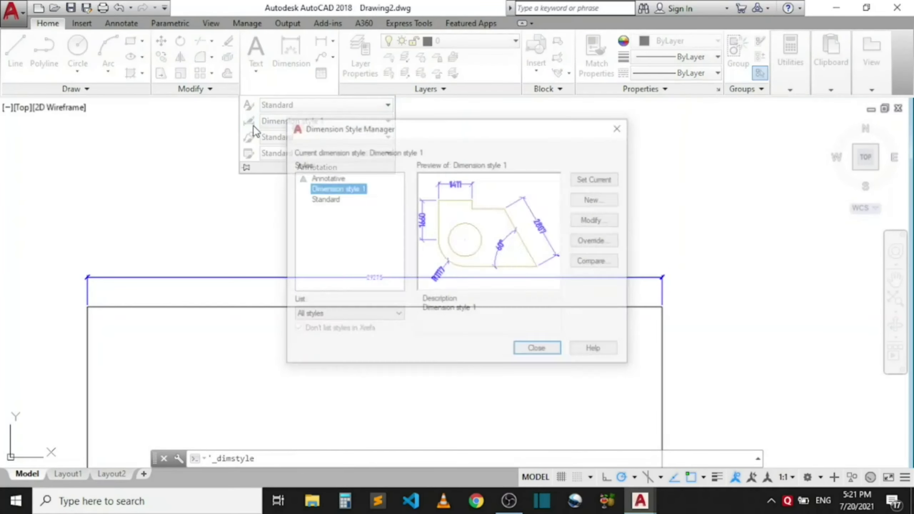
left_click(348, 188)
key("Escape")
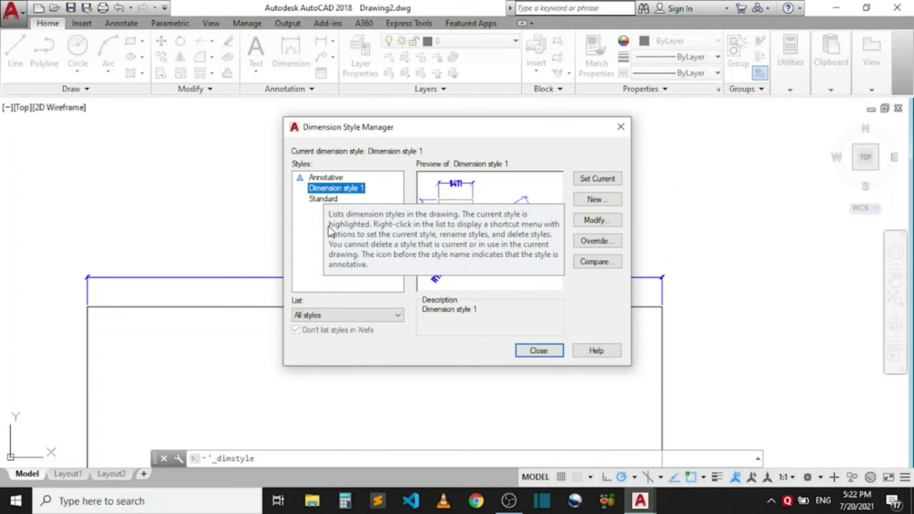
left_click(338, 191)
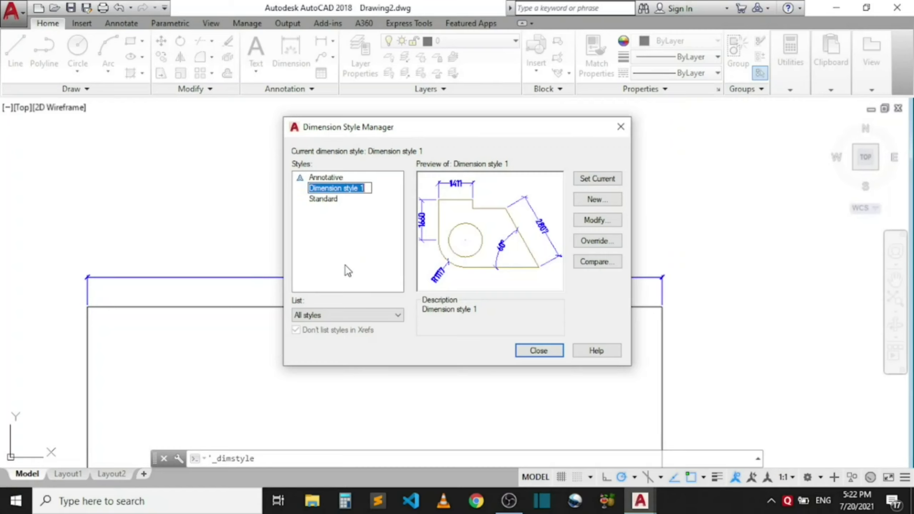
key("Return")
left_click(329, 200)
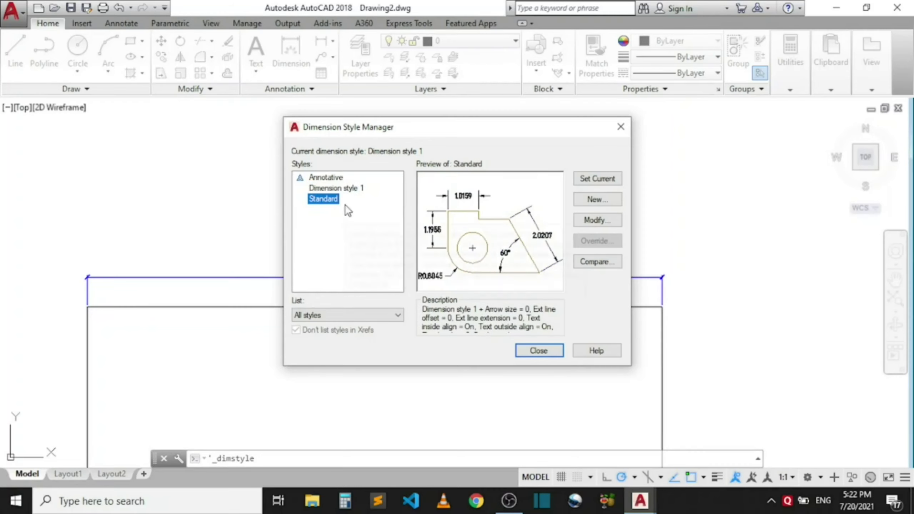
left_click(333, 189)
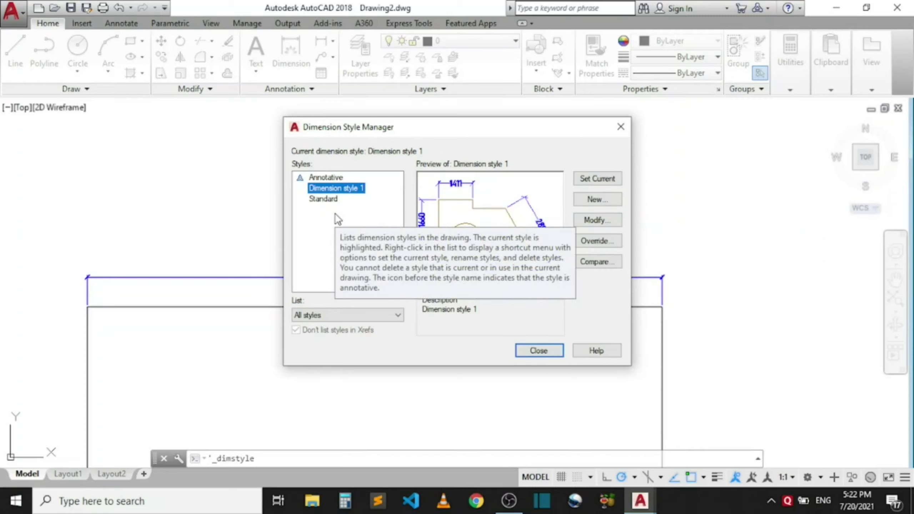
- Modify Dimension style 1 to text height 45 and arrow size 3
left_click(590, 220)
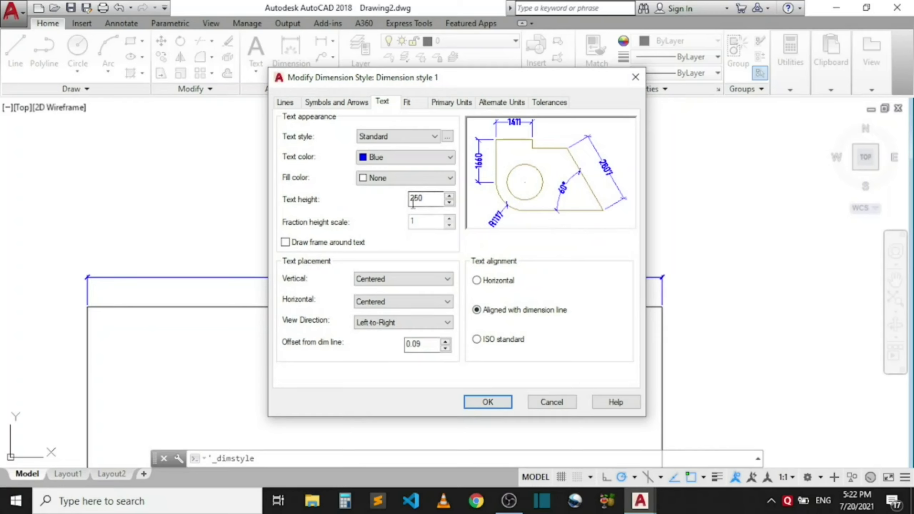
left_click_drag(438, 199, 397, 195)
type("45")
left_click(336, 102)
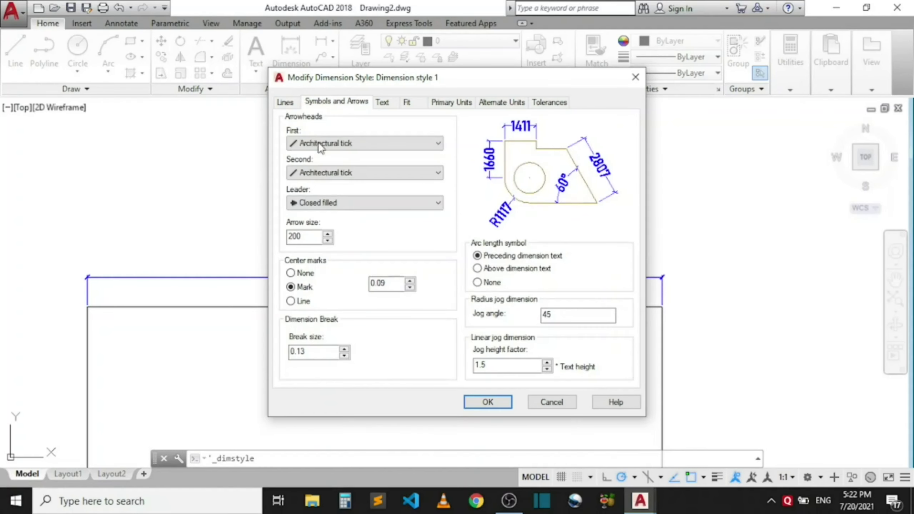
left_click_drag(304, 237, 283, 243)
type("350")
- Set extension beyond dimension lines and offset from origin both to 150
left_click(292, 102)
left_click_drag(592, 264, 583, 264)
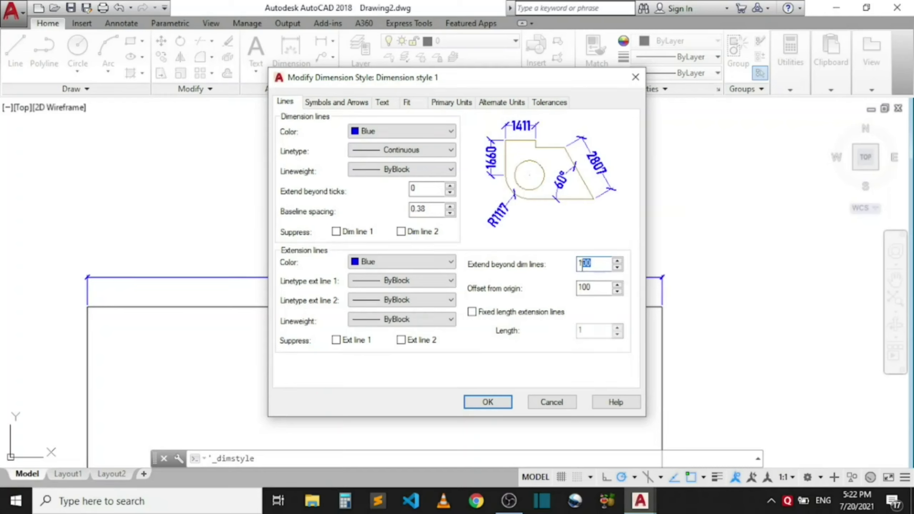
type("1")
left_click_drag(592, 287, 584, 287)
type("150")
- Confirm the changes and make Dimension style 1 the current dimension style
left_click(488, 402)
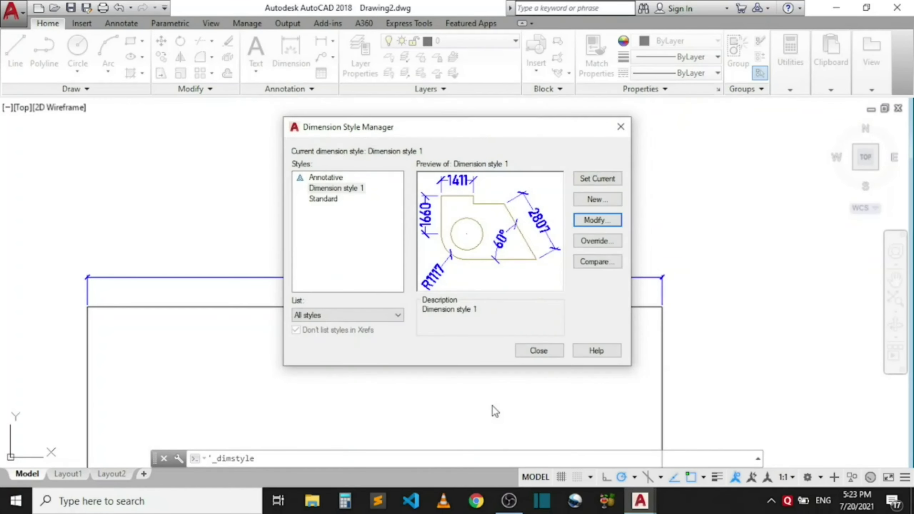
left_click(356, 190)
left_click(593, 175)
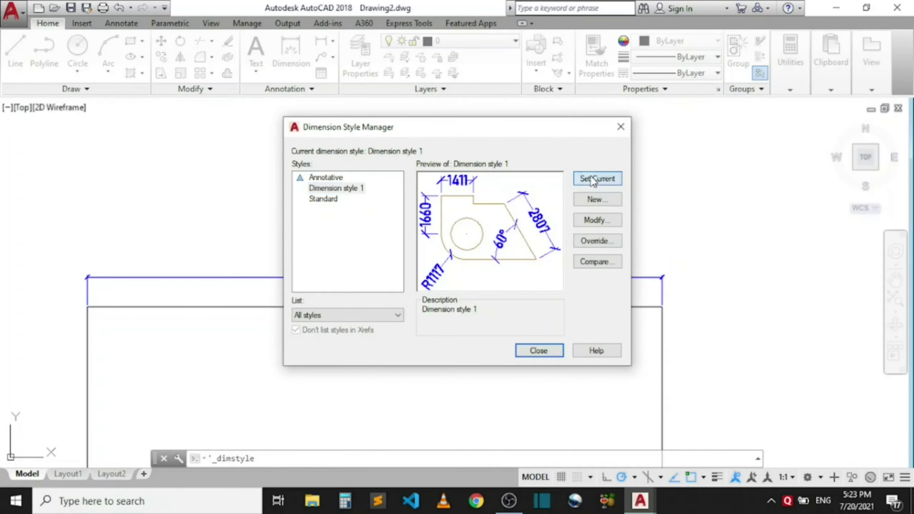
left_click(553, 350)
scroll(469, 242, "down", 4)
scroll(469, 242, "up", 2)
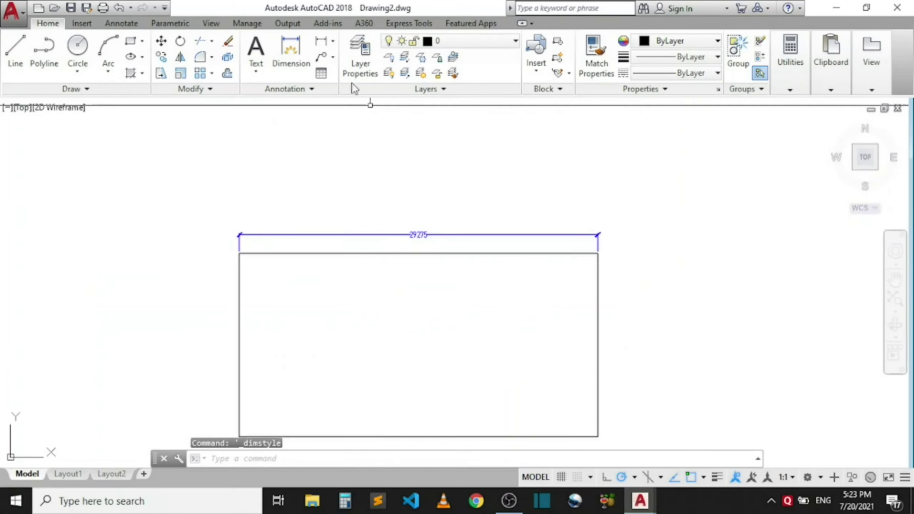
- Add a vertical 15000 dimension from the top-right to bottom-right corner, placed right of the rectangle
left_click(325, 43)
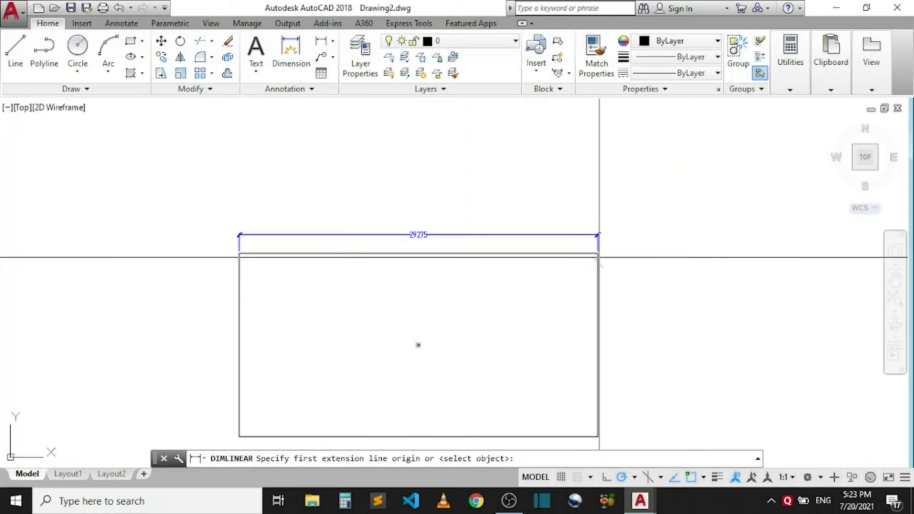
left_click(599, 263)
scroll(531, 252, "down", 2)
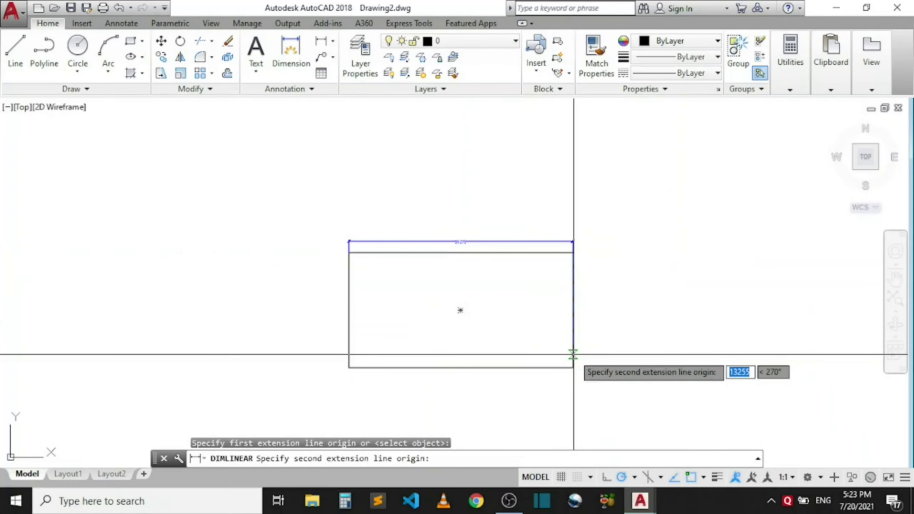
left_click(574, 368)
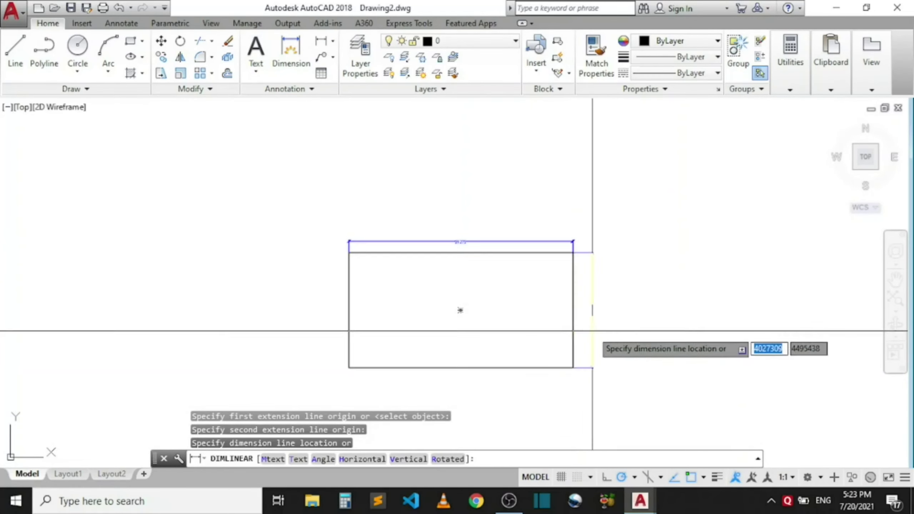
scroll(594, 328, "up", 3)
left_click(579, 287)
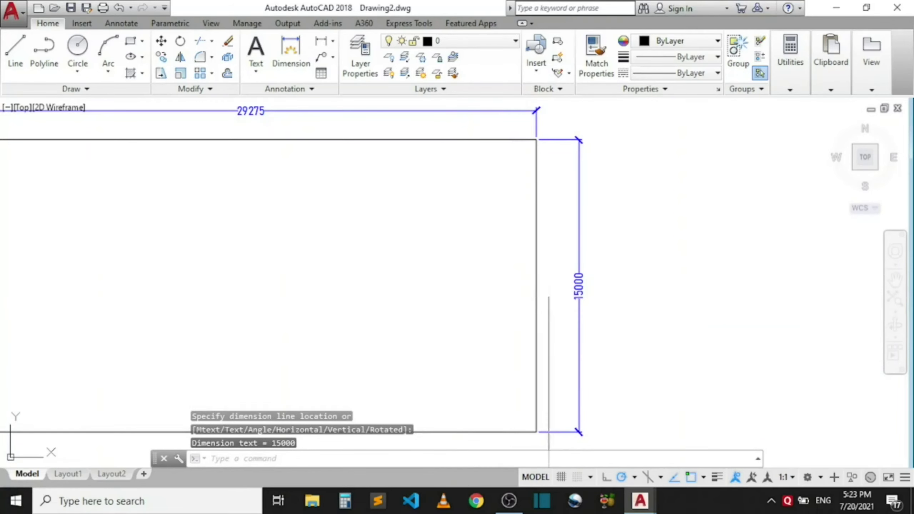
scroll(540, 307, "down", 4)
scroll(540, 306, "up", 2)
scroll(531, 304, "up", 2)
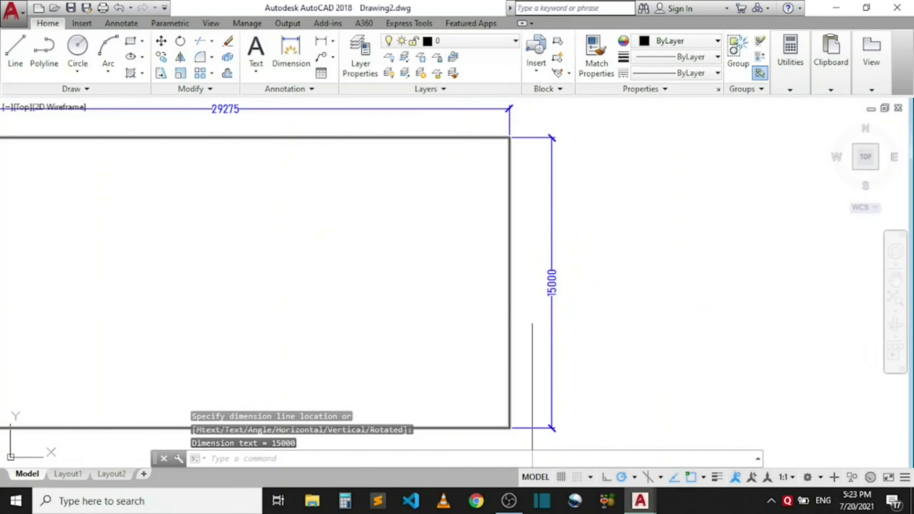
scroll(234, 135, "down", 2)
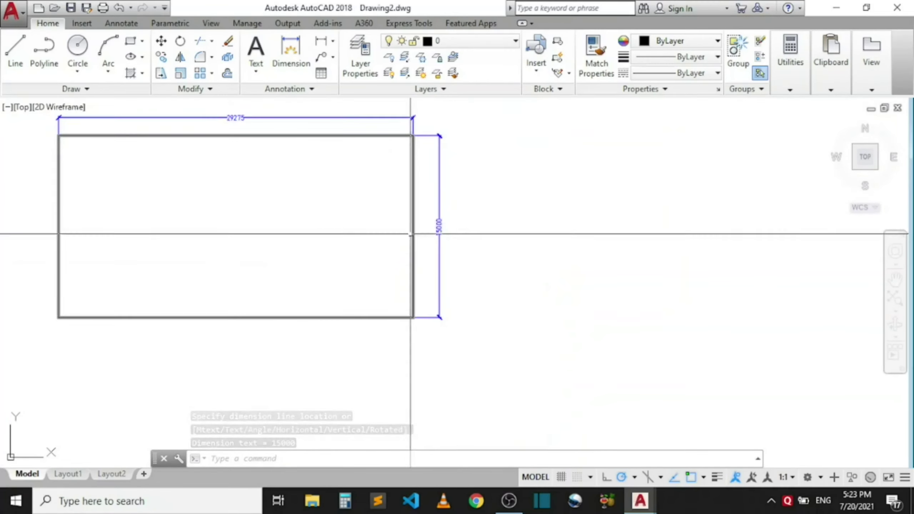
scroll(382, 255, "up", 2)
scroll(592, 270, "down", 2)
scroll(486, 273, "down", 2)
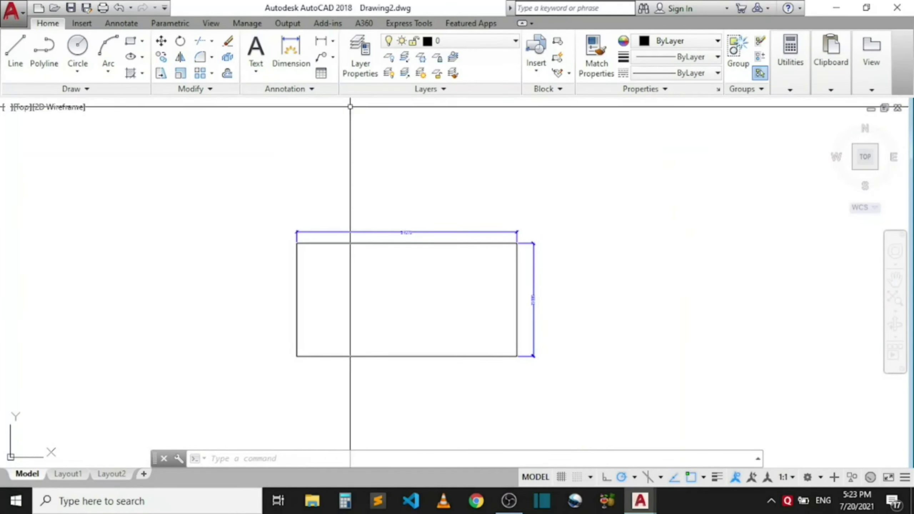
- Set Standard as the current style in the Dimension Style Manager
left_click(328, 89)
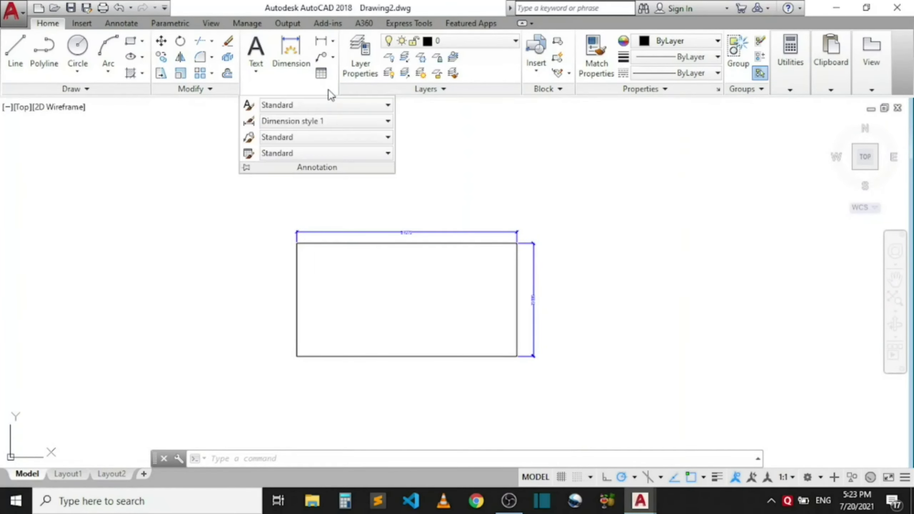
left_click(250, 121)
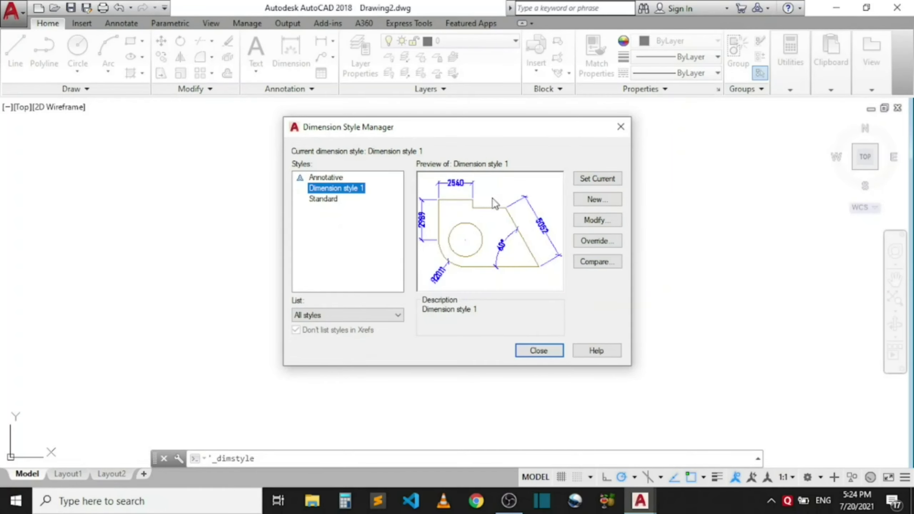
left_click(314, 203)
left_click(591, 184)
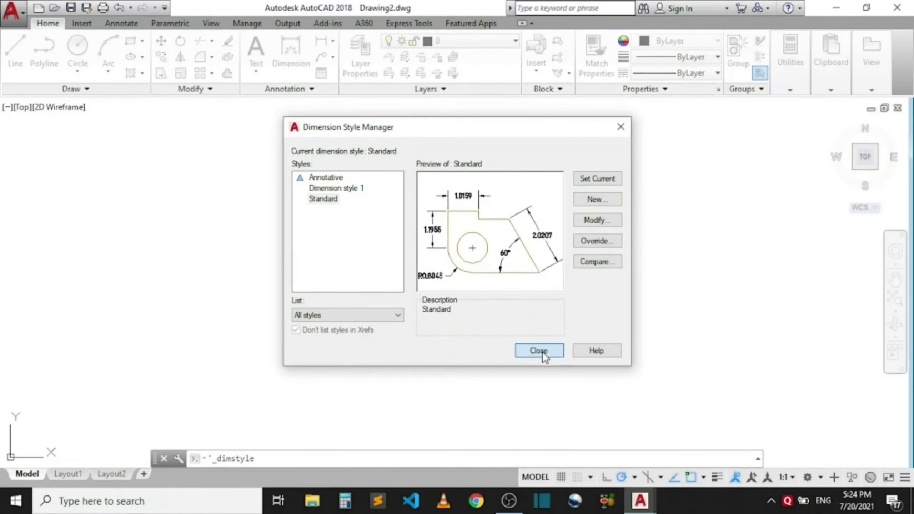
left_click(539, 351)
left_click(325, 48)
- Dimension 12343.5545 along the top edge from the rectangle's top-left corner in Standard style
scroll(320, 242, "up", 4)
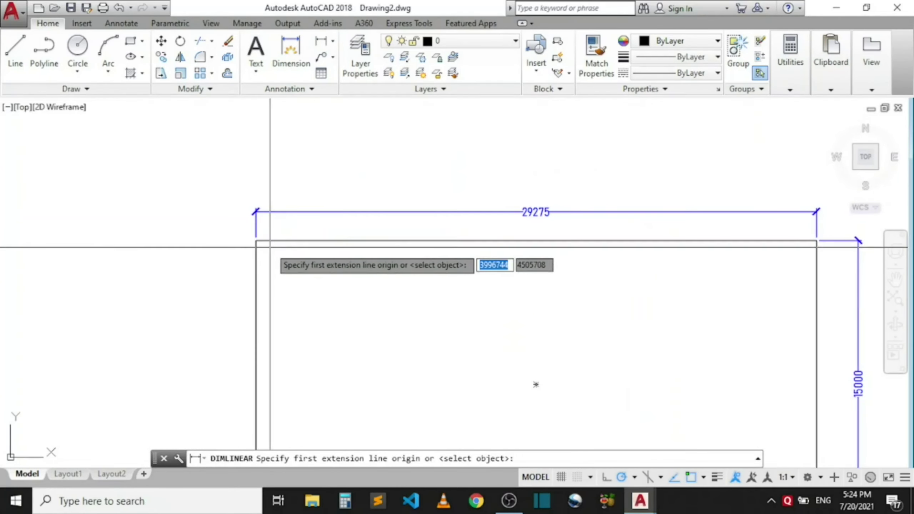
left_click(257, 241)
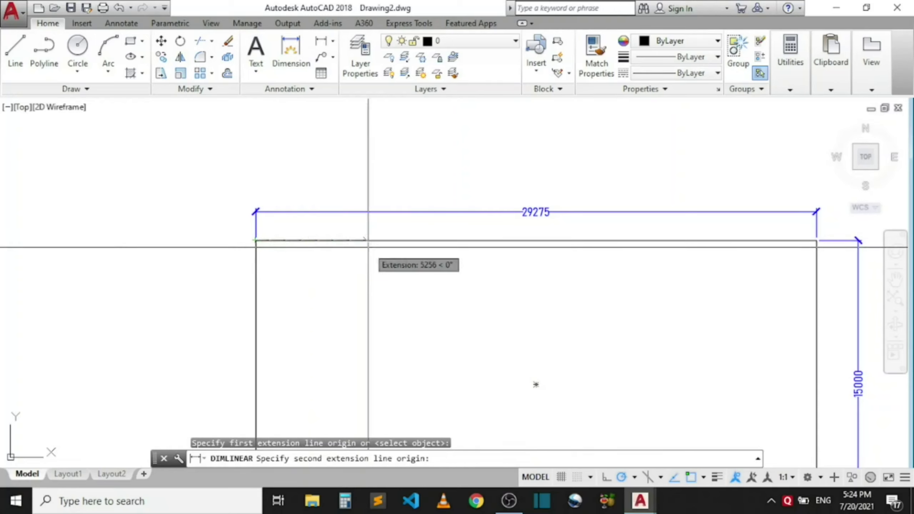
left_click(493, 244)
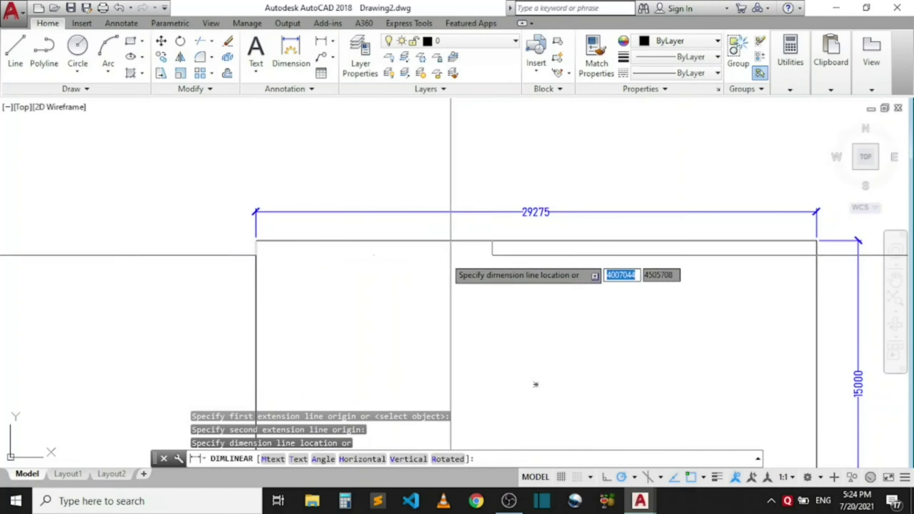
left_click(400, 283)
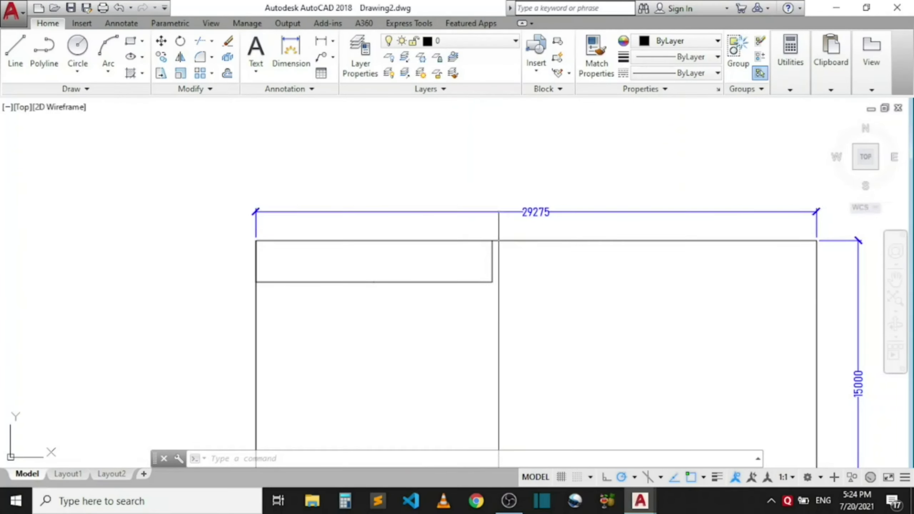
left_click(278, 92)
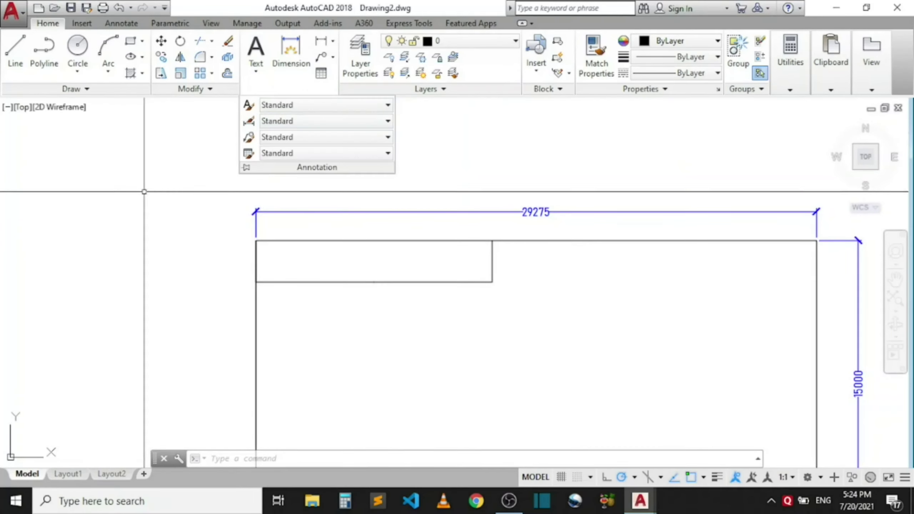
- Make Dimension style 1 the current dimension style again
left_click(144, 192)
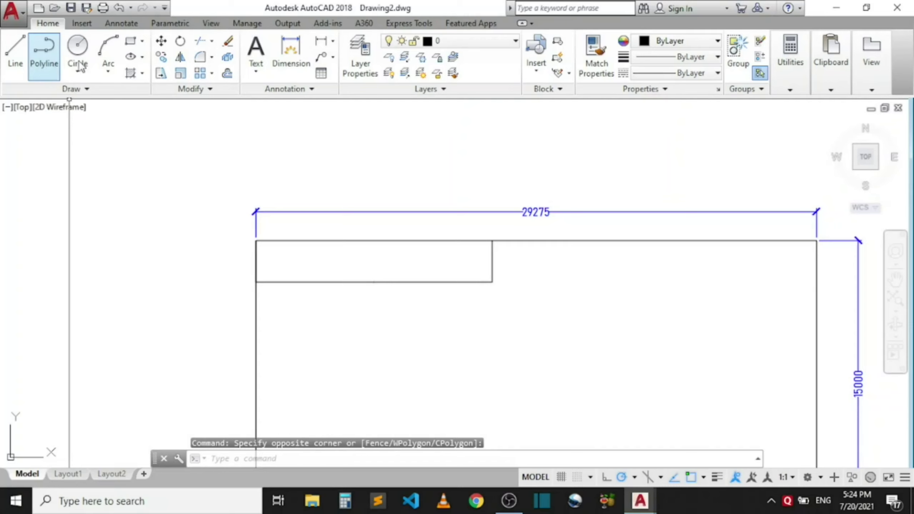
left_click(123, 24)
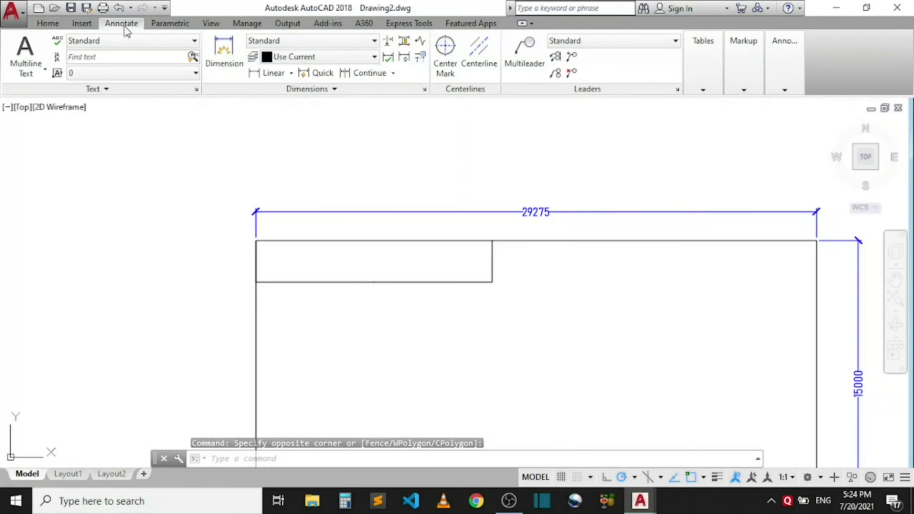
left_click(425, 91)
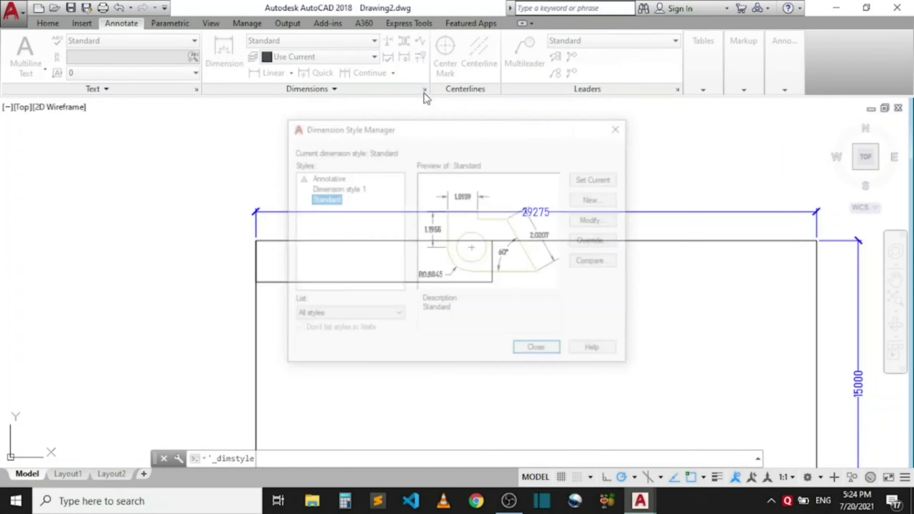
mouse_move(331, 195)
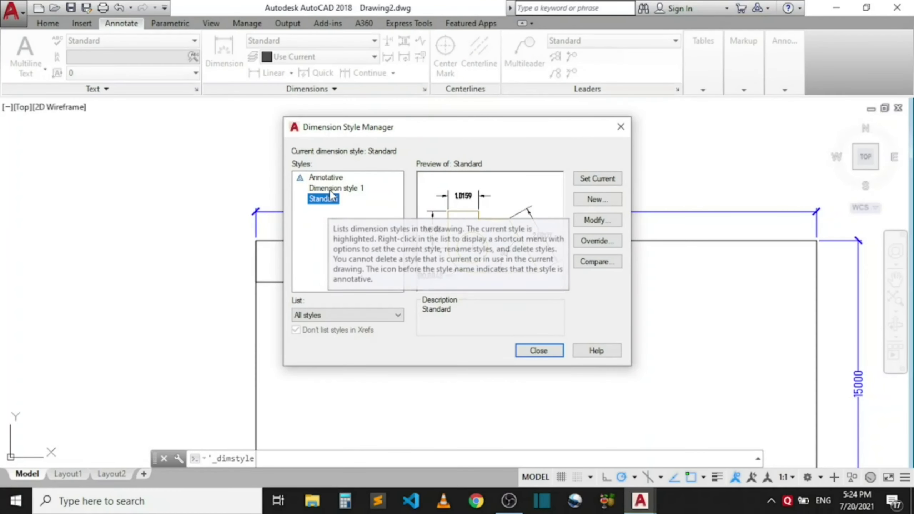
left_click(331, 188)
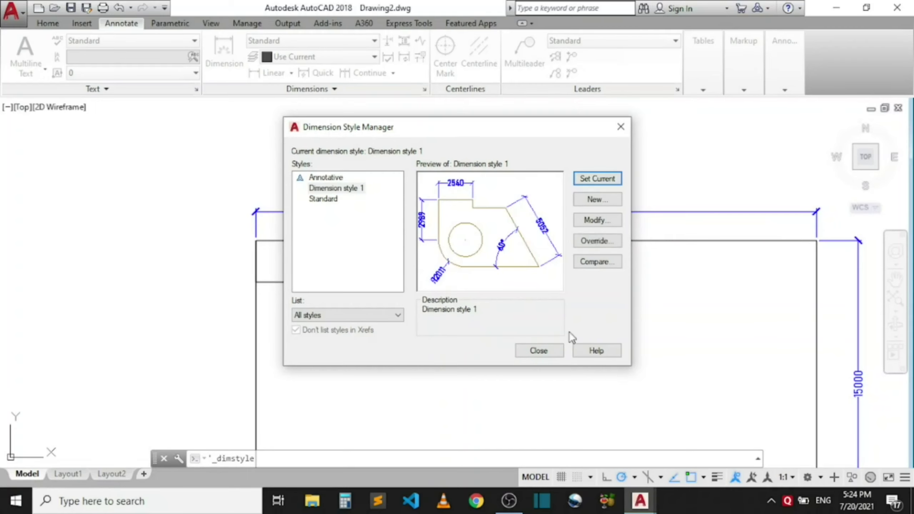
left_click(539, 350)
- Add a 29275 linear dimension across the rectangle's width using DLI
type("dli")
key("Return")
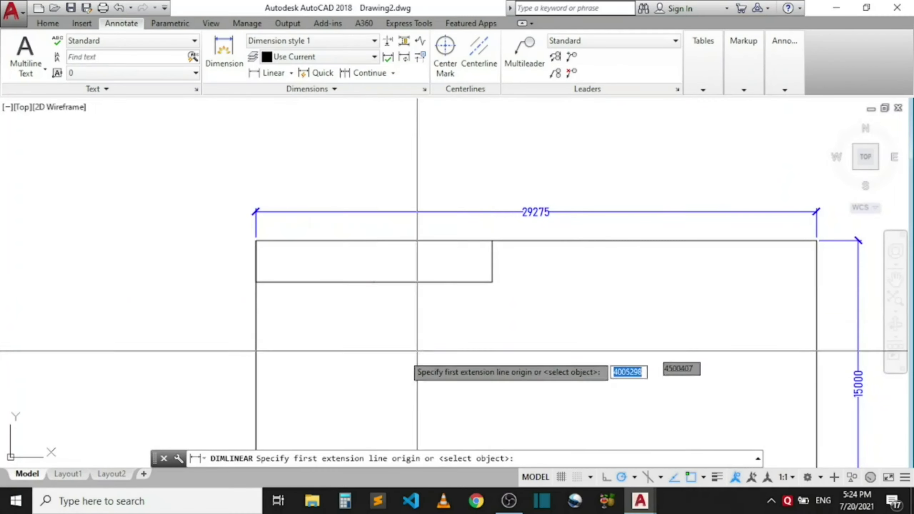
left_click(256, 340)
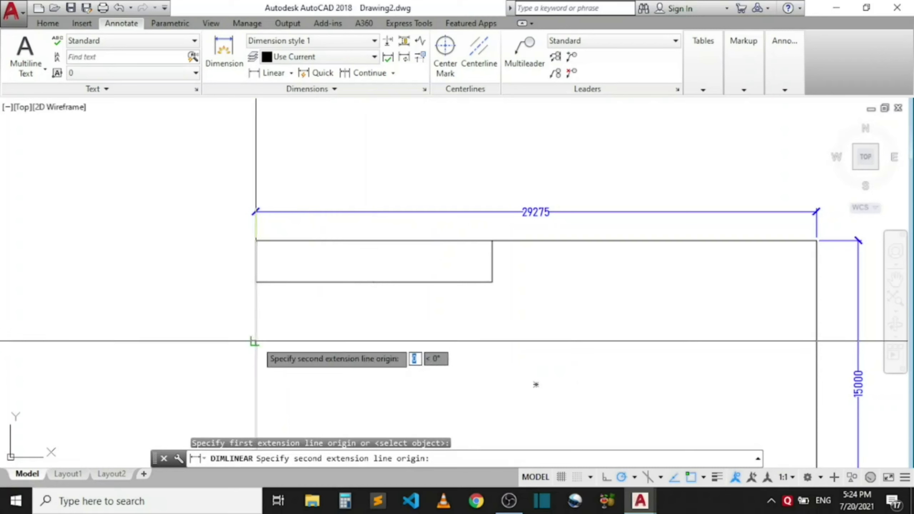
left_click(817, 341)
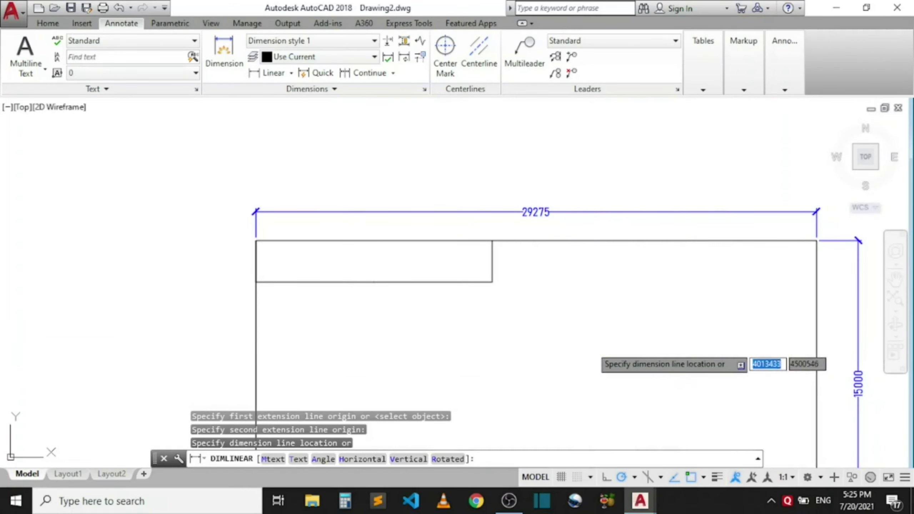
left_click(504, 347)
scroll(490, 292, "down", 4)
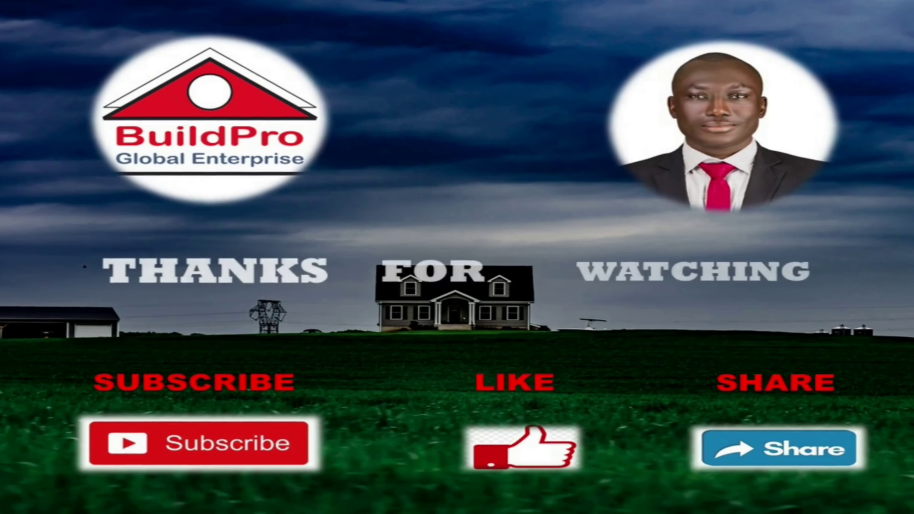